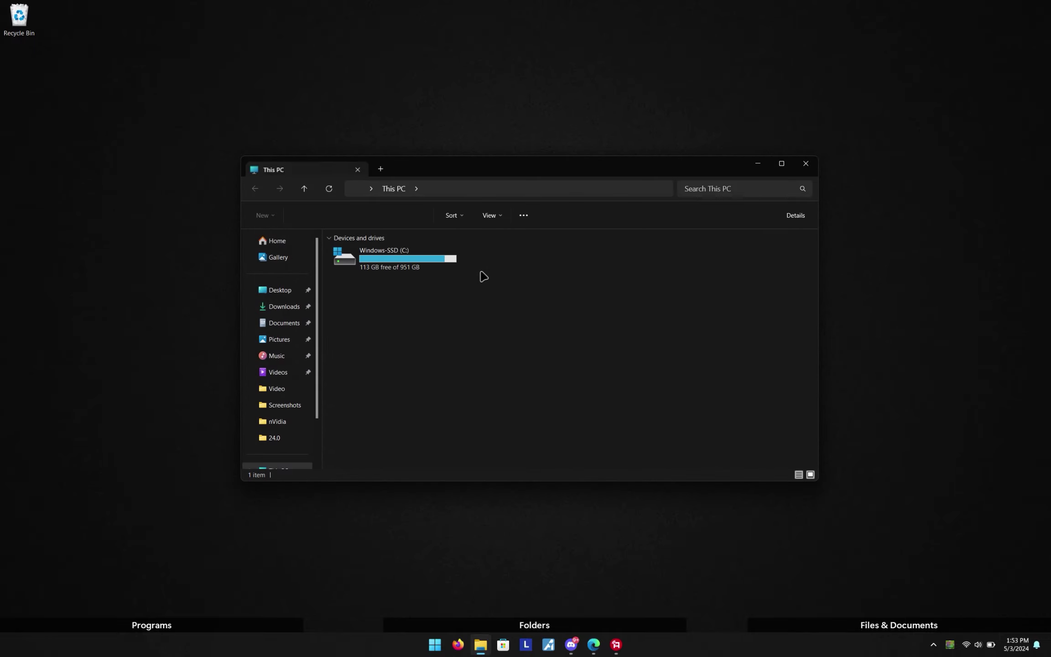
Open the Steam folder inside Program Files (x86) on the Windows-SSD (C:) drive.
double_click(415, 254)
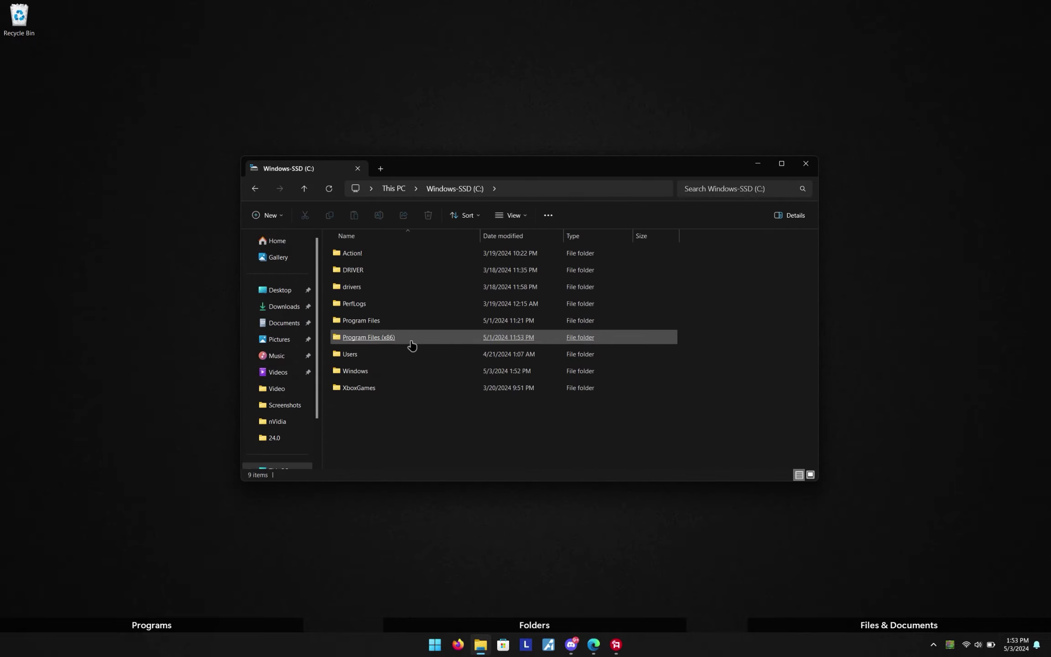
click(412, 345)
double_click(412, 338)
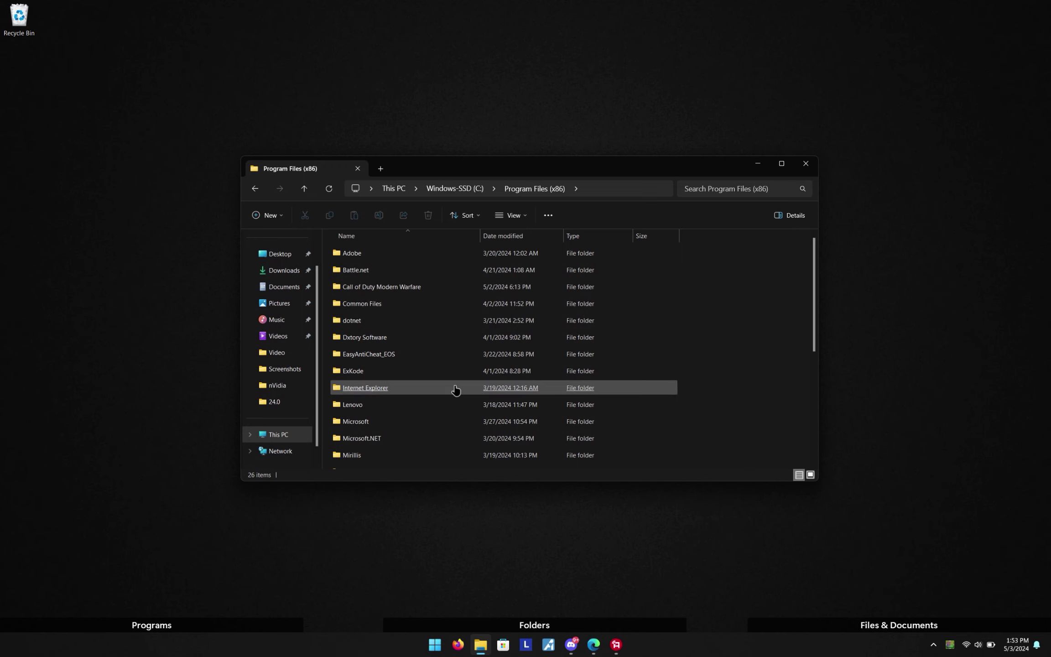
scroll(456, 390, down, 5)
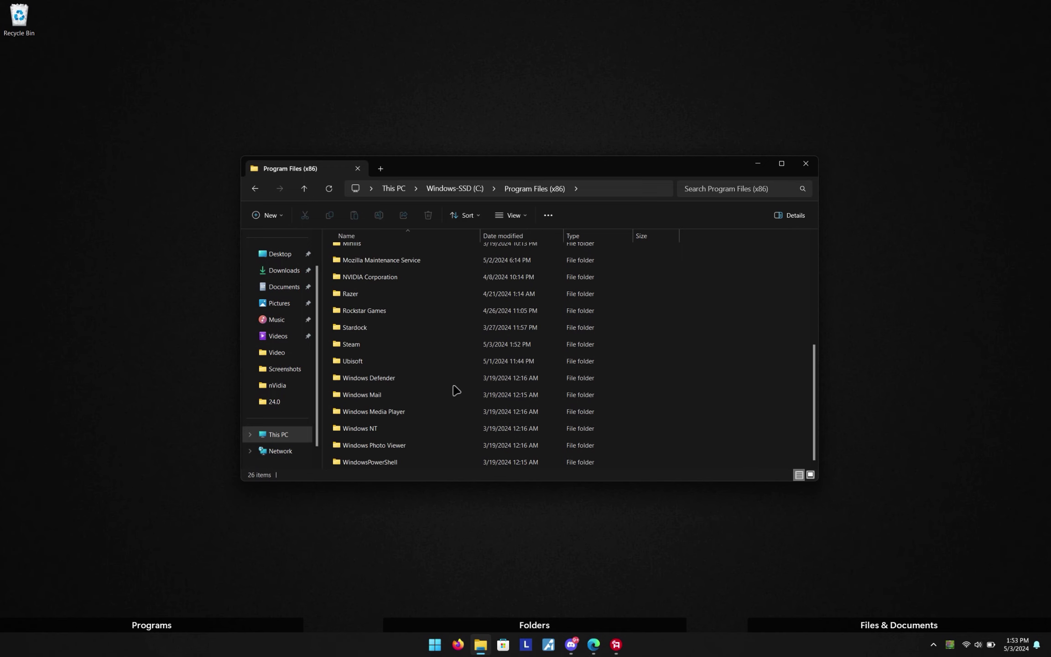
double_click(389, 348)
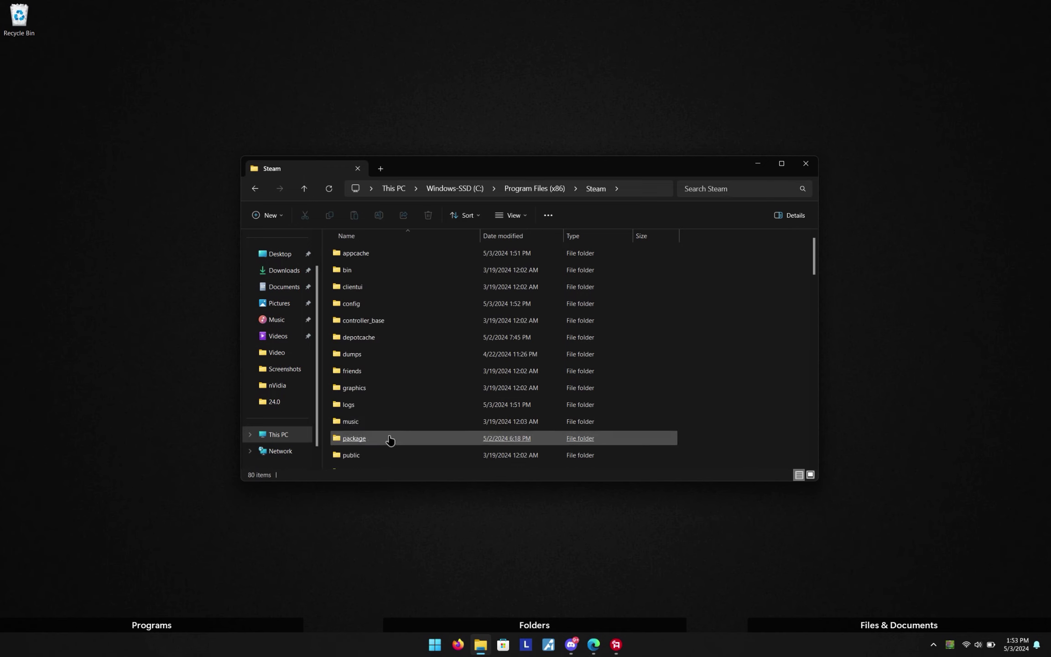
Open steamapps\common in the Steam folder and locate the Call of Duty Black Ops II folder.
scroll(387, 436, down, 2)
click(386, 433)
scroll(384, 432, down, 1)
double_click(371, 361)
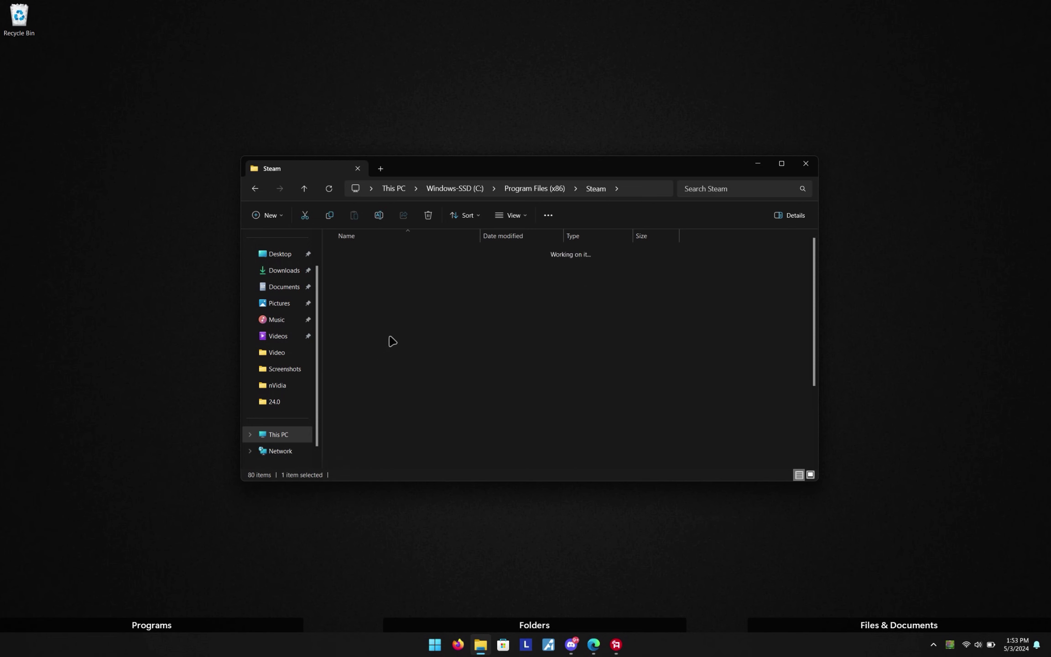
click(388, 259)
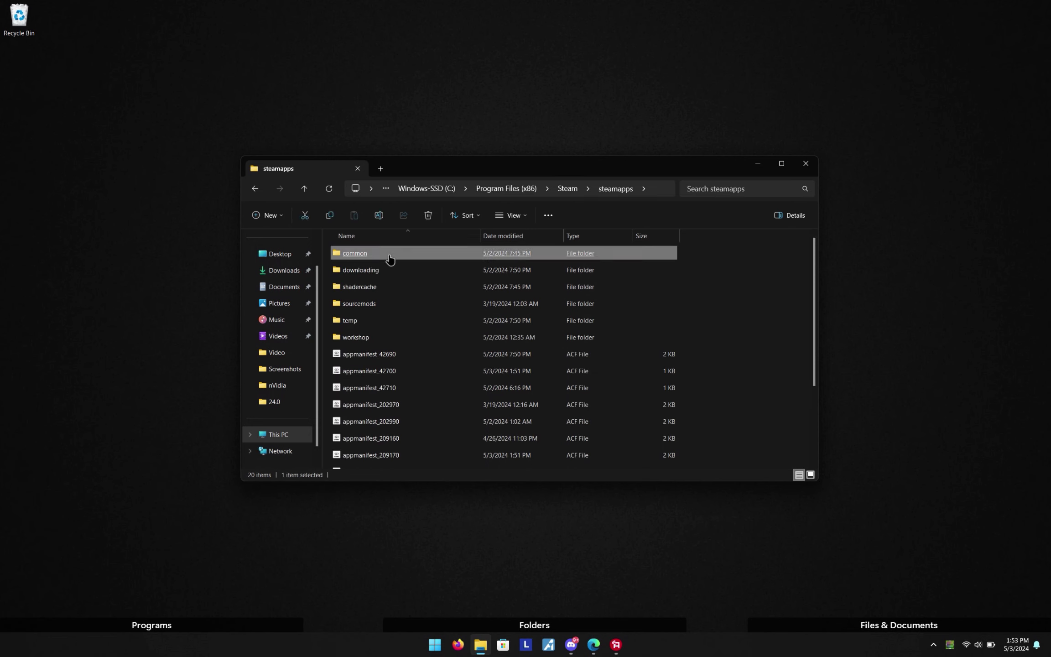
double_click(389, 258)
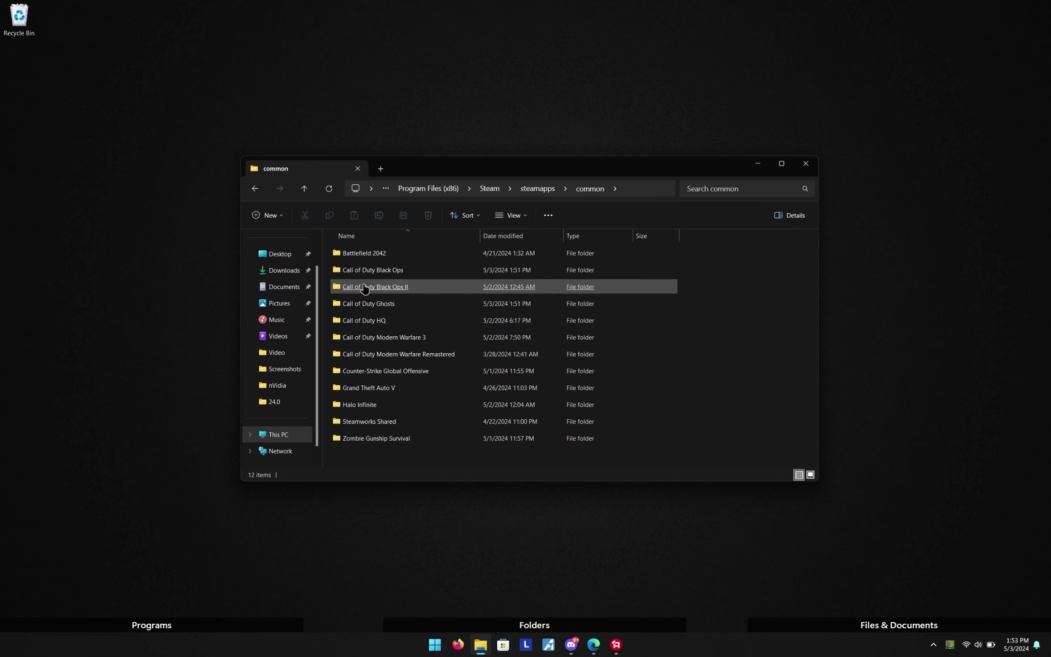
click(369, 286)
click(426, 272)
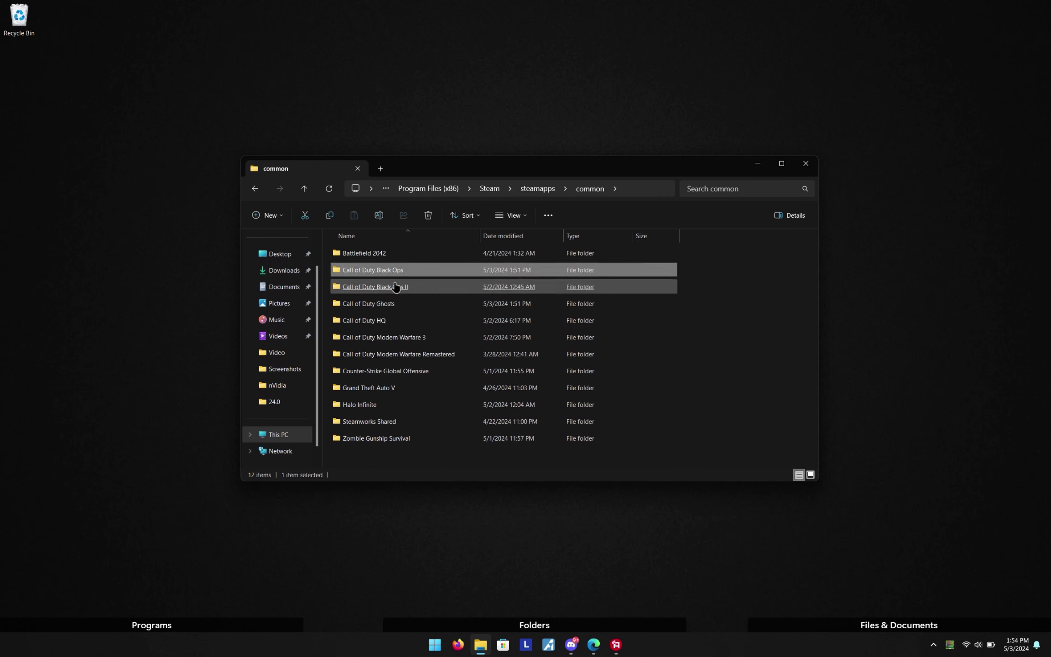
click(417, 287)
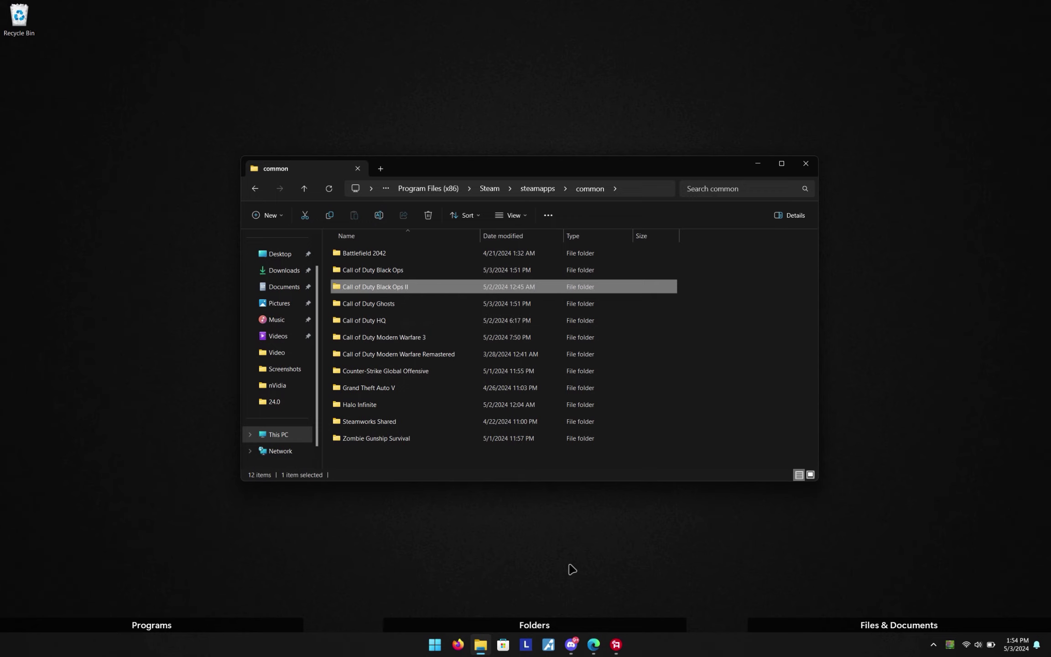
Switch to Microsoft Edge and download plutonium.exe from the Plutonium site's installation page.
click(594, 644)
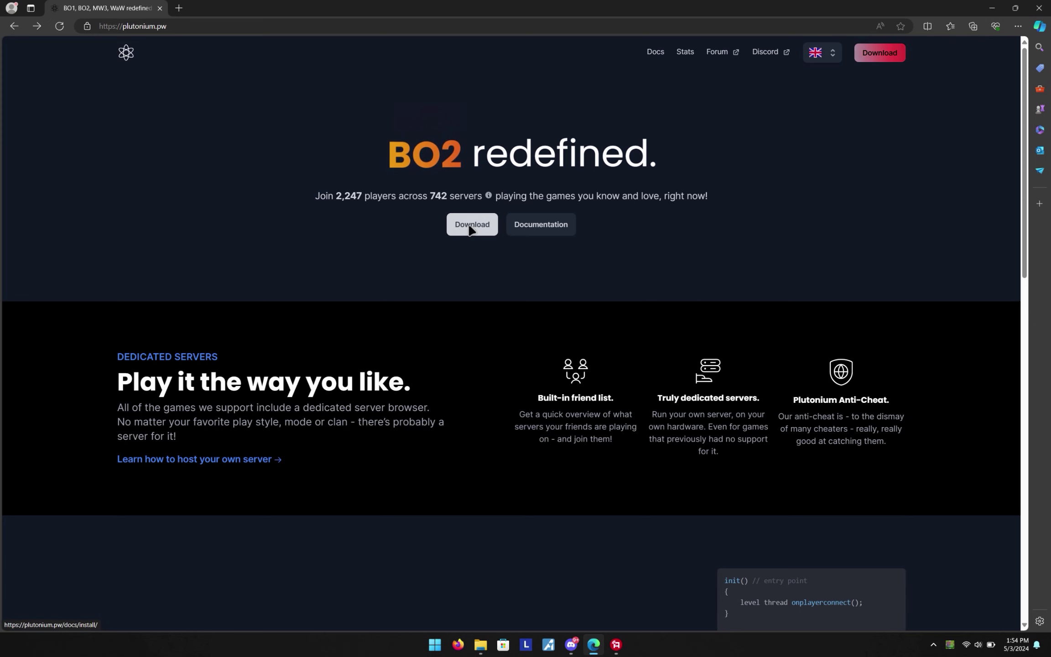
click(470, 227)
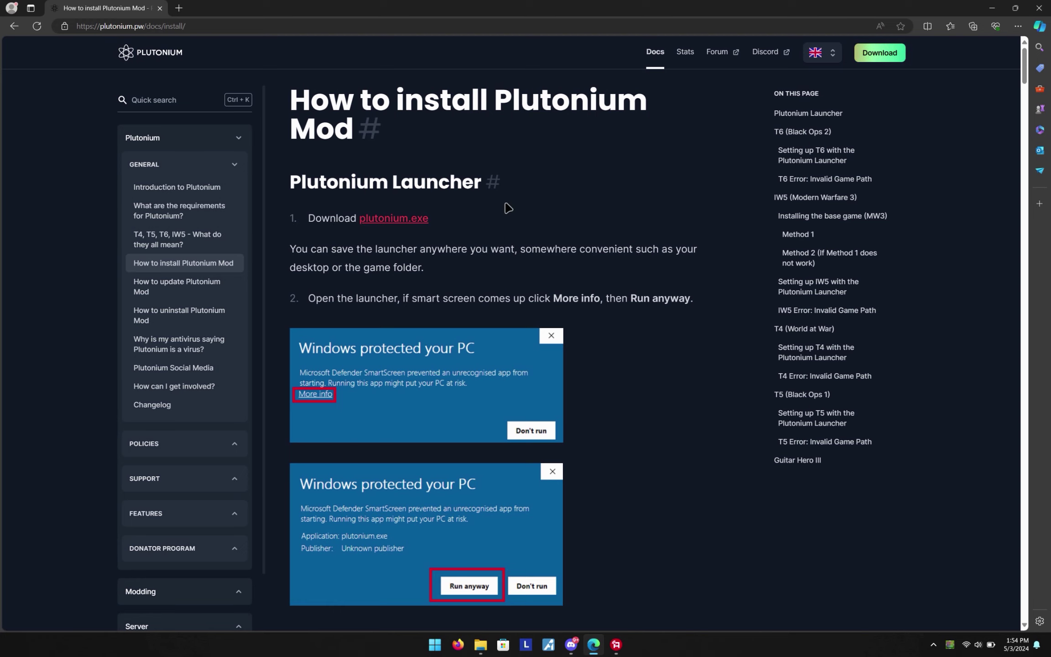
click(413, 221)
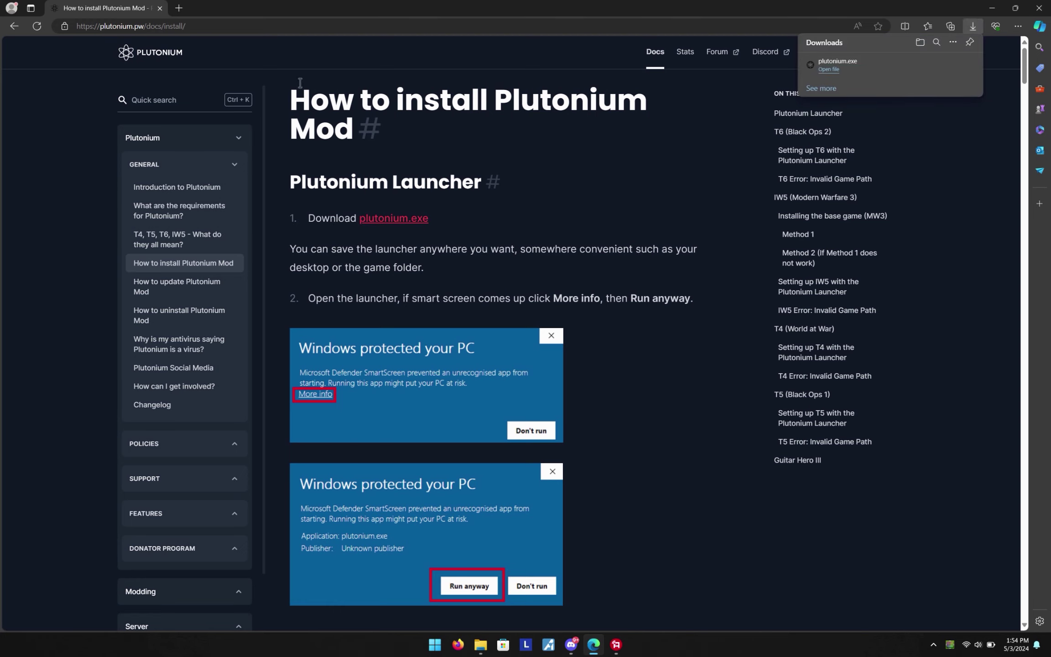
Return to the Plutonium home page, view its forum, and close the forum page.
click(15, 27)
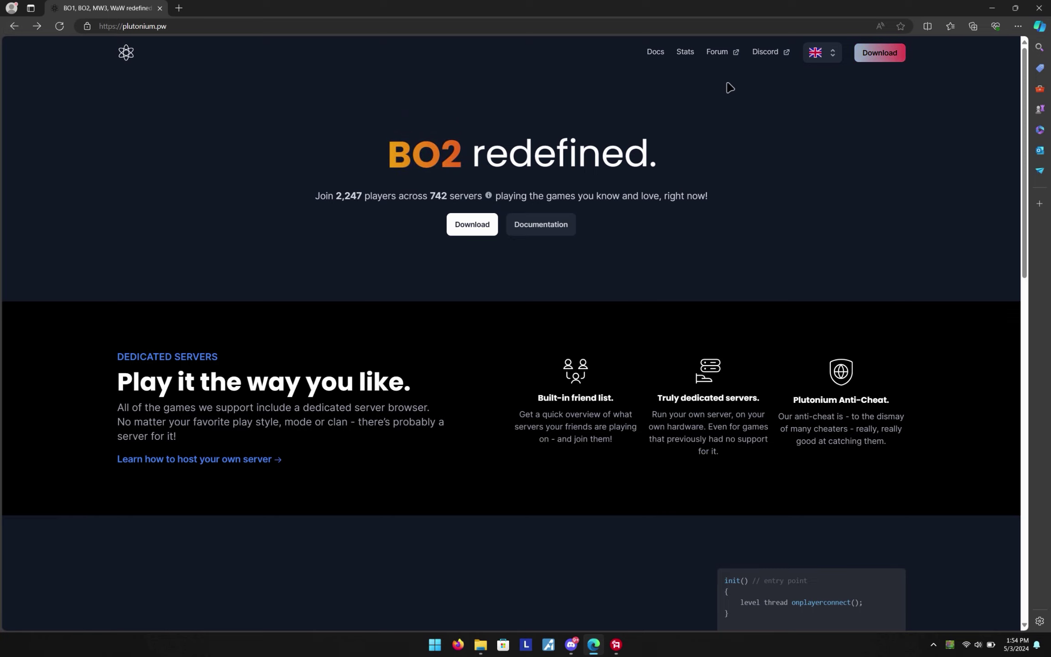
click(723, 53)
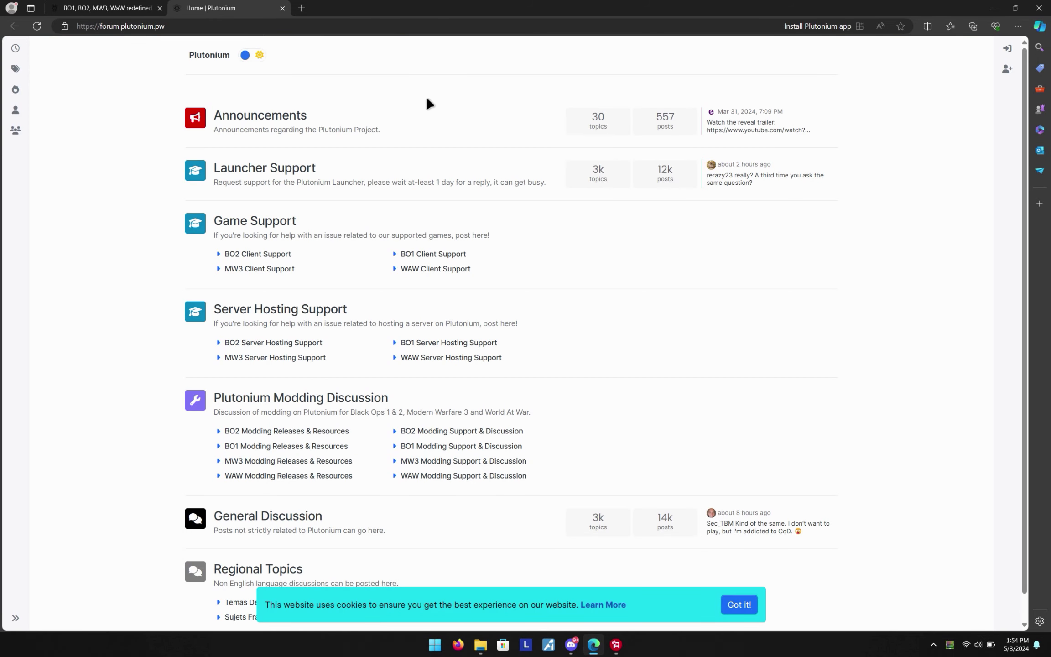
click(283, 8)
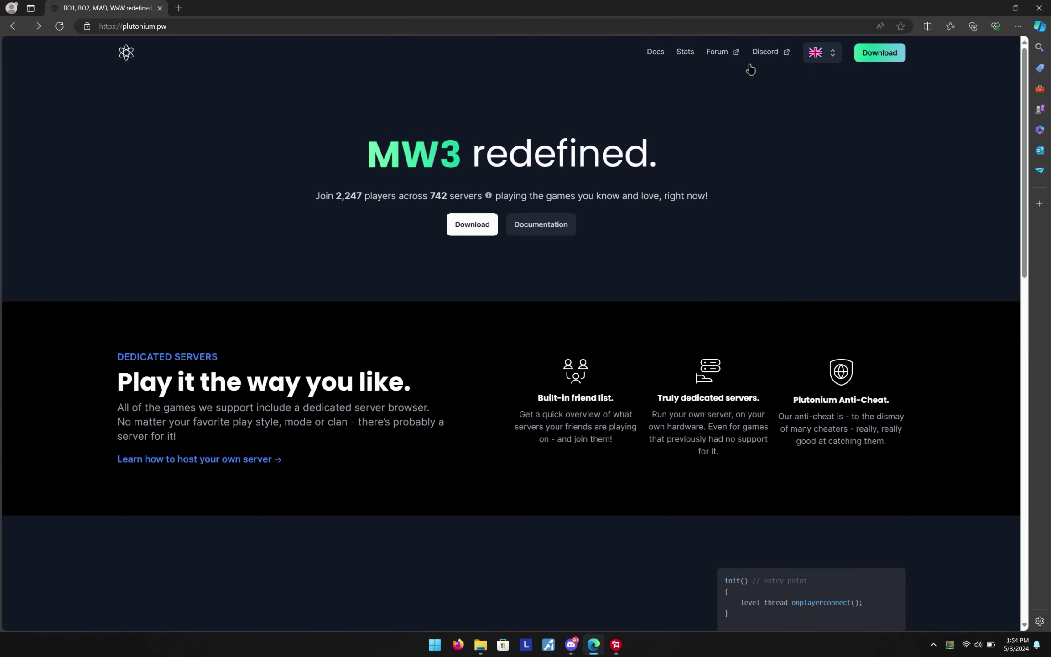
In File Explorer, move plutonium from Downloads to the desktop, replacing the existing copy, and close the window.
click(992, 7)
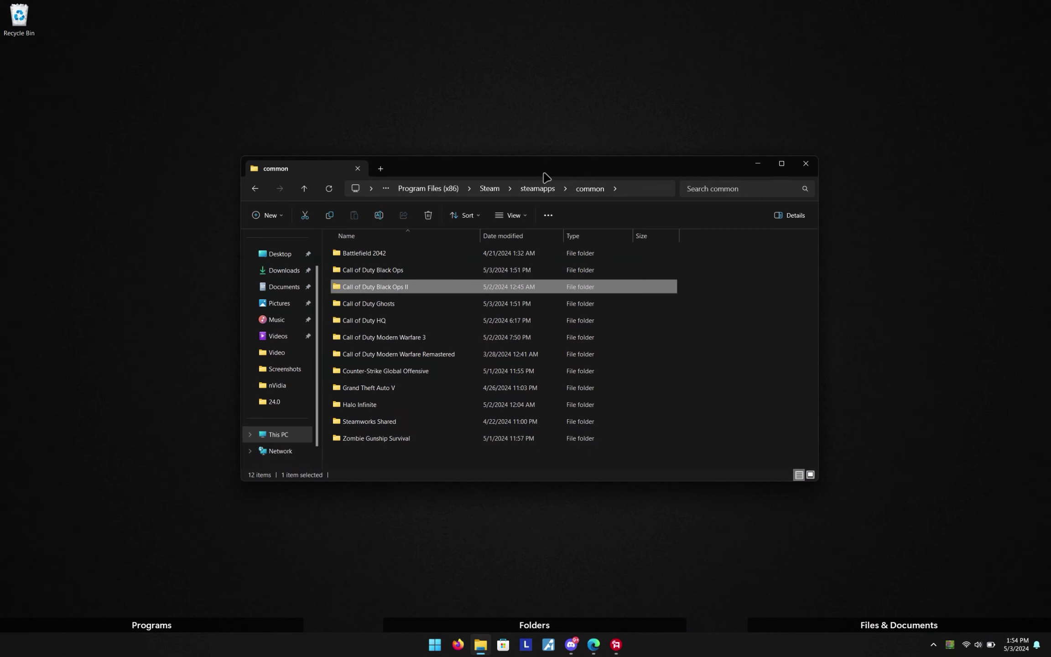
click(295, 273)
click(371, 267)
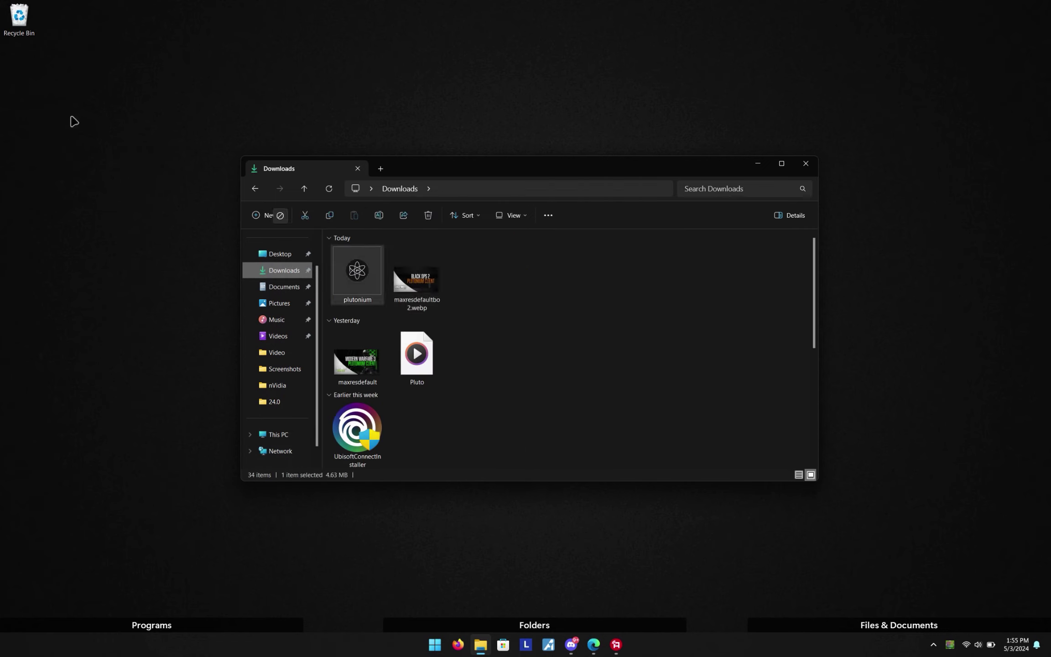
drag(67, 119, 46, 90)
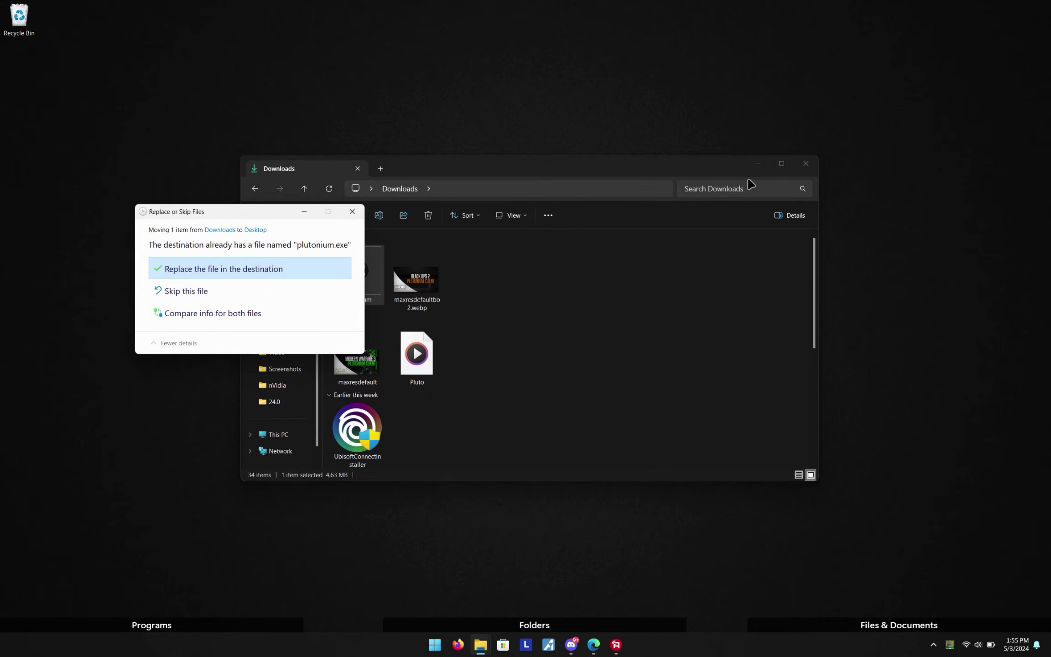
click(281, 270)
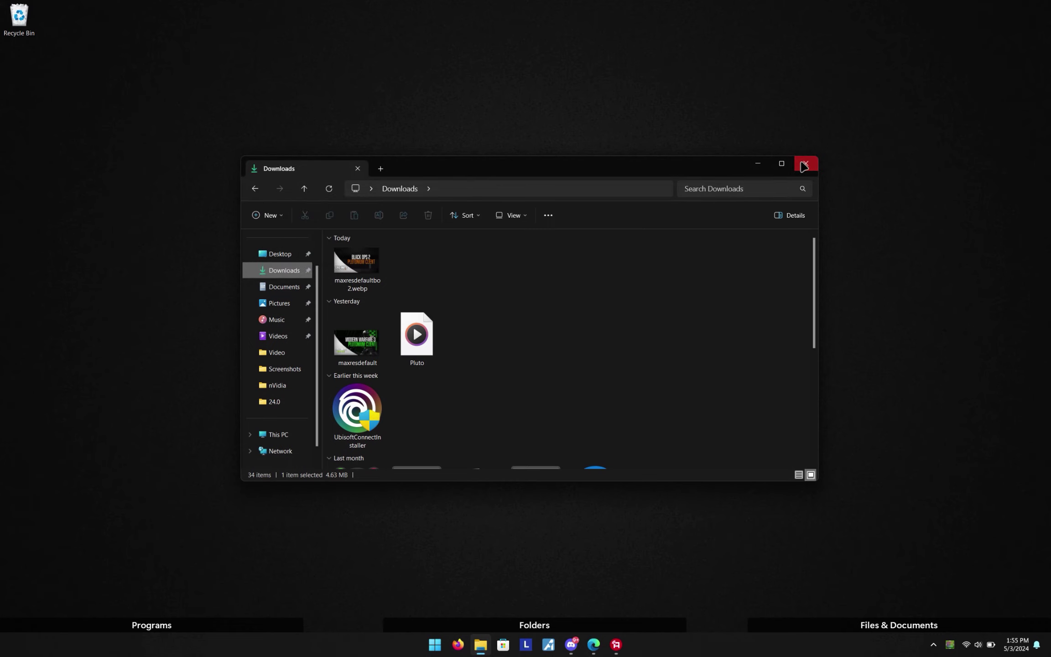
click(804, 167)
Launch plutonium from the desktop's Files & Documents group and log out of the current account.
mouse_move(909, 567)
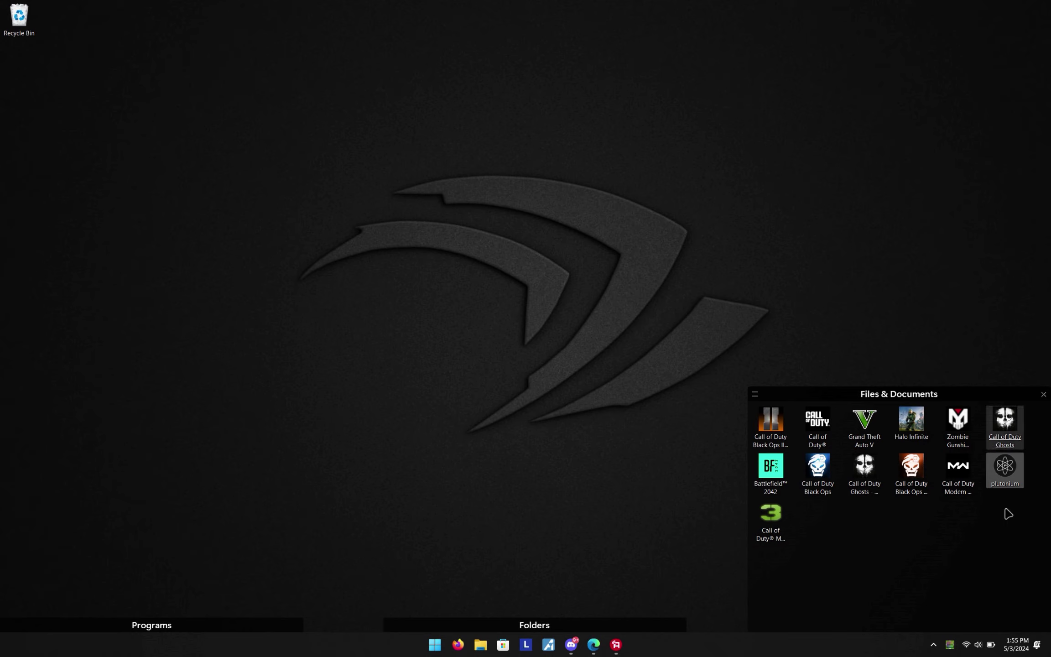
double_click(1009, 482)
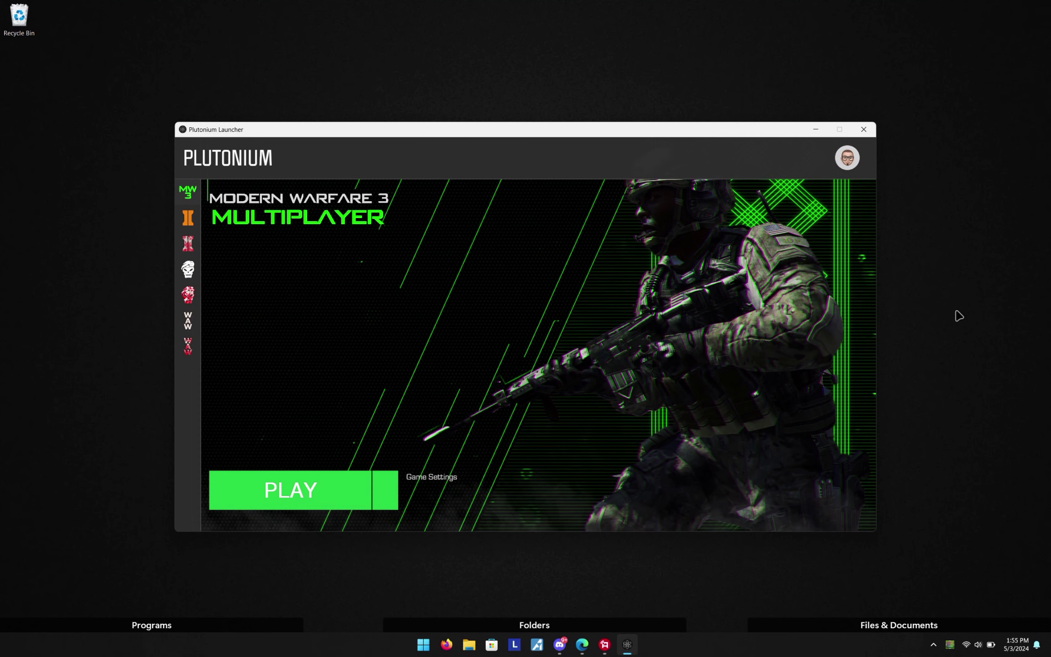
click(848, 159)
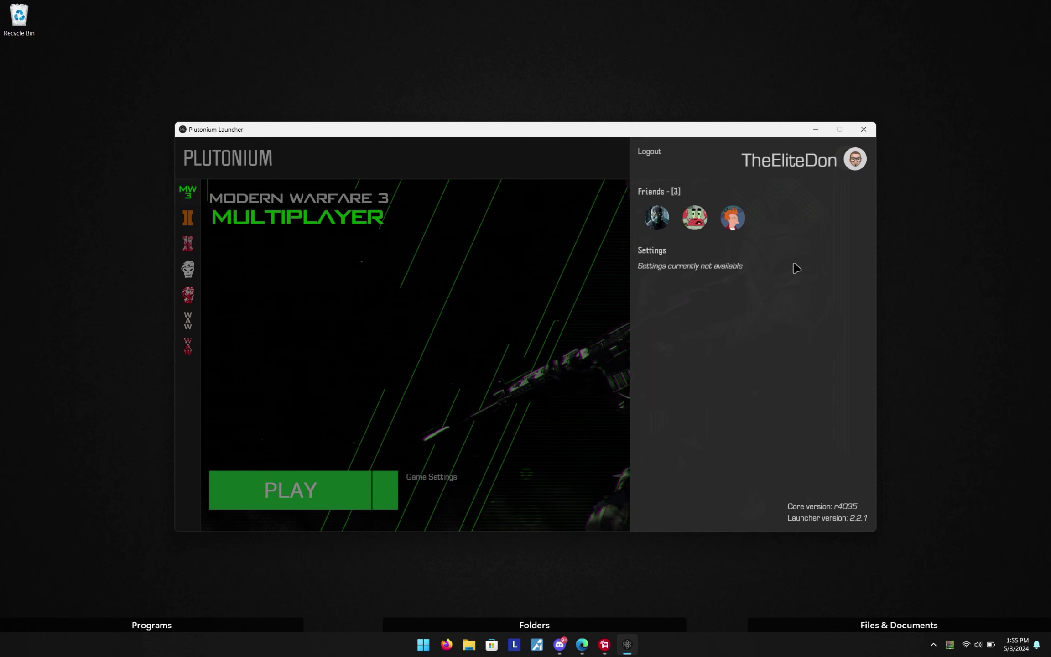
click(648, 152)
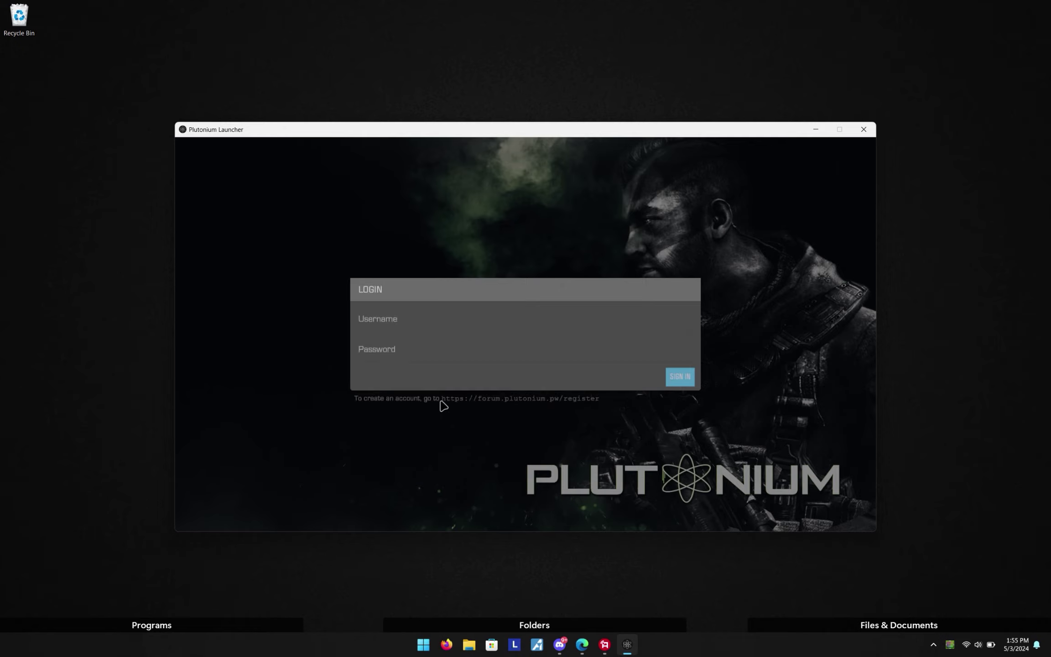
Sign in to the Plutonium Launcher by entering the account username and password.
drag(441, 403, 607, 408)
click(604, 410)
text(TheEliteDon)
key(Tab)
text(a)
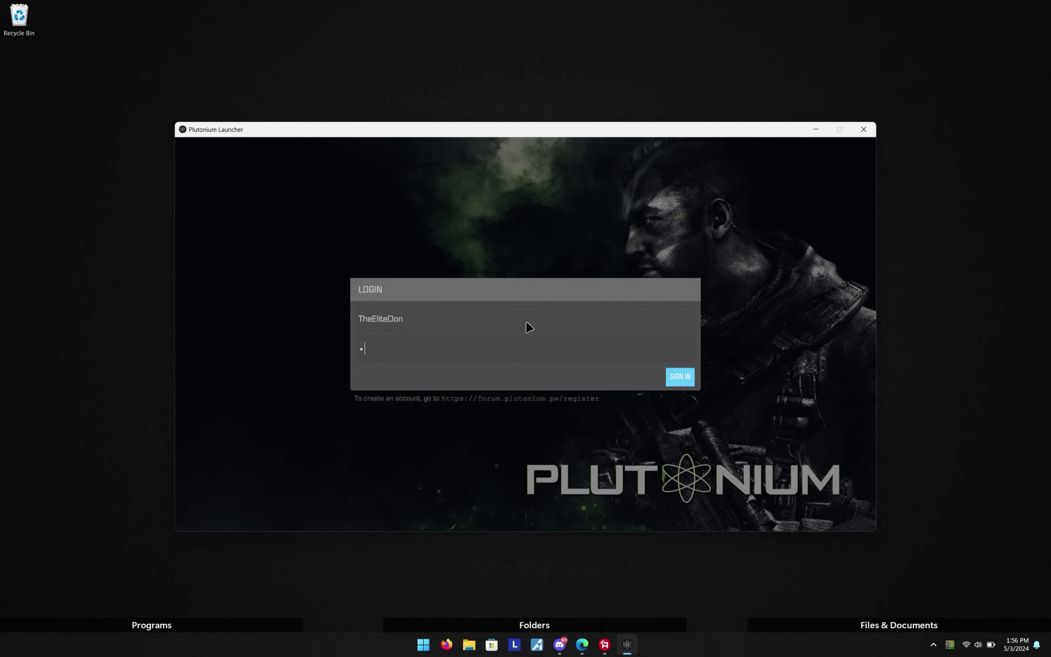
text(**********)
key(Return)
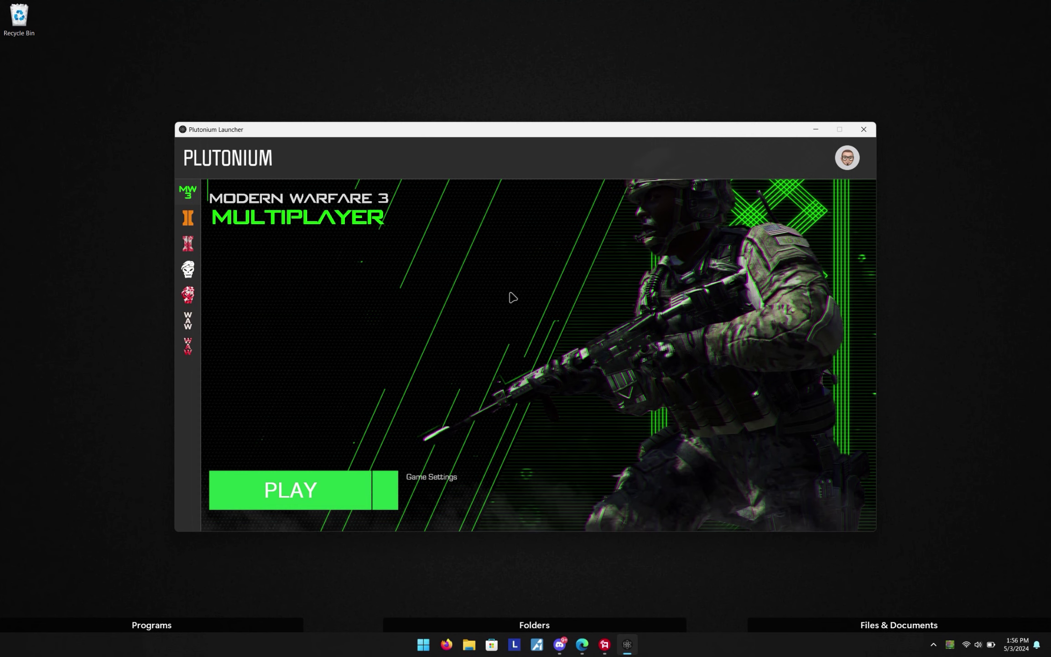
Start the setup for Black Ops II Multiplayer and browse to the Windows-SSD (C:) drive for its game folder.
mouse_move(196, 222)
click(233, 220)
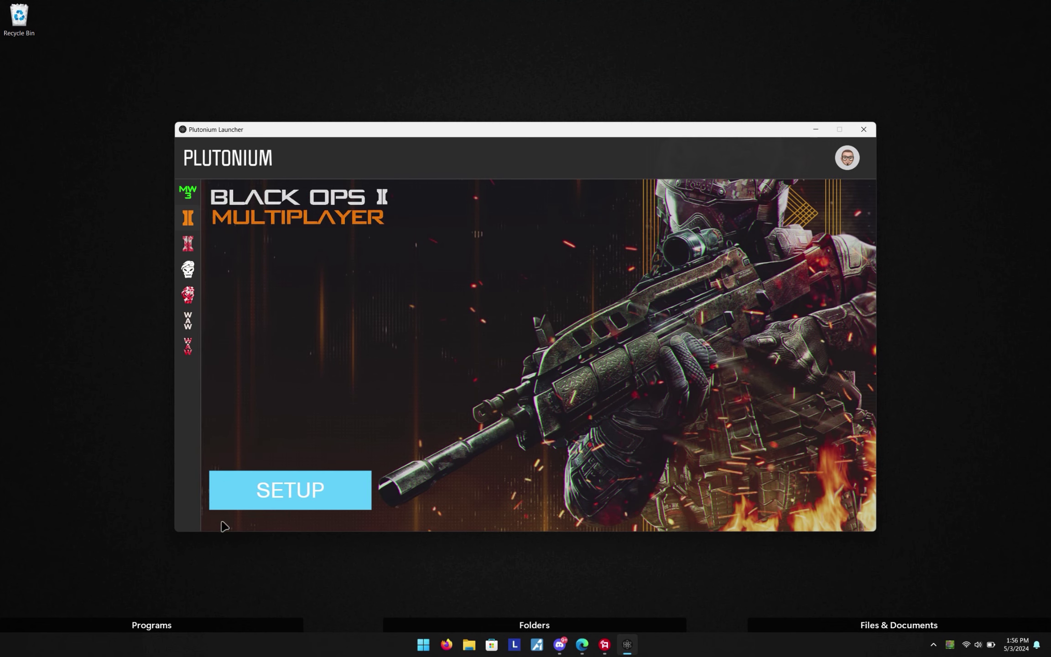
click(337, 489)
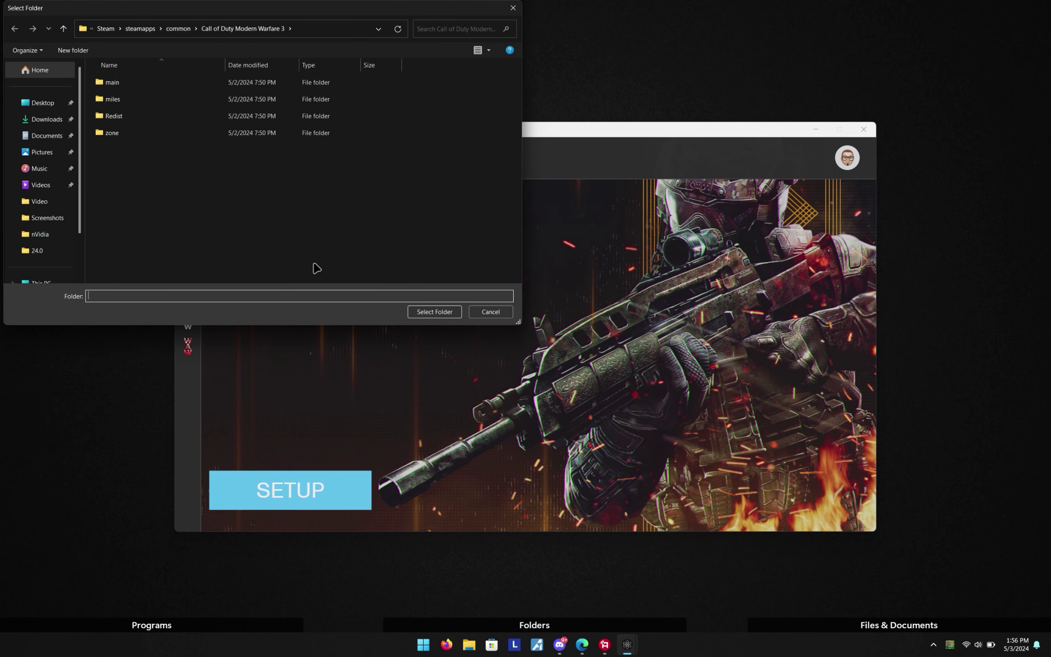
click(333, 31)
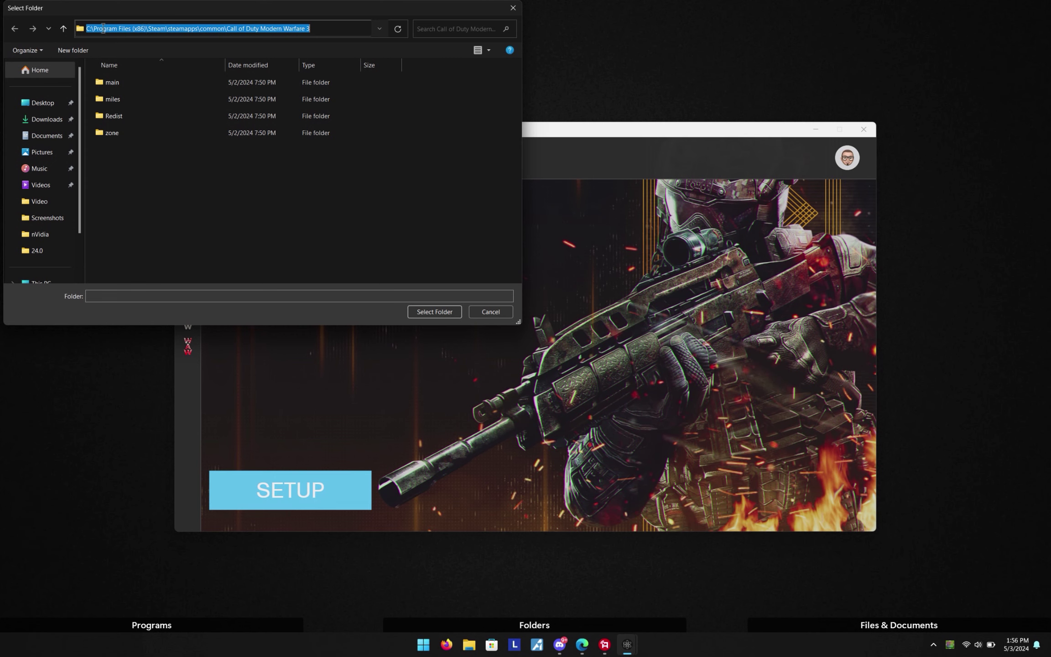
scroll(51, 232, down, 1)
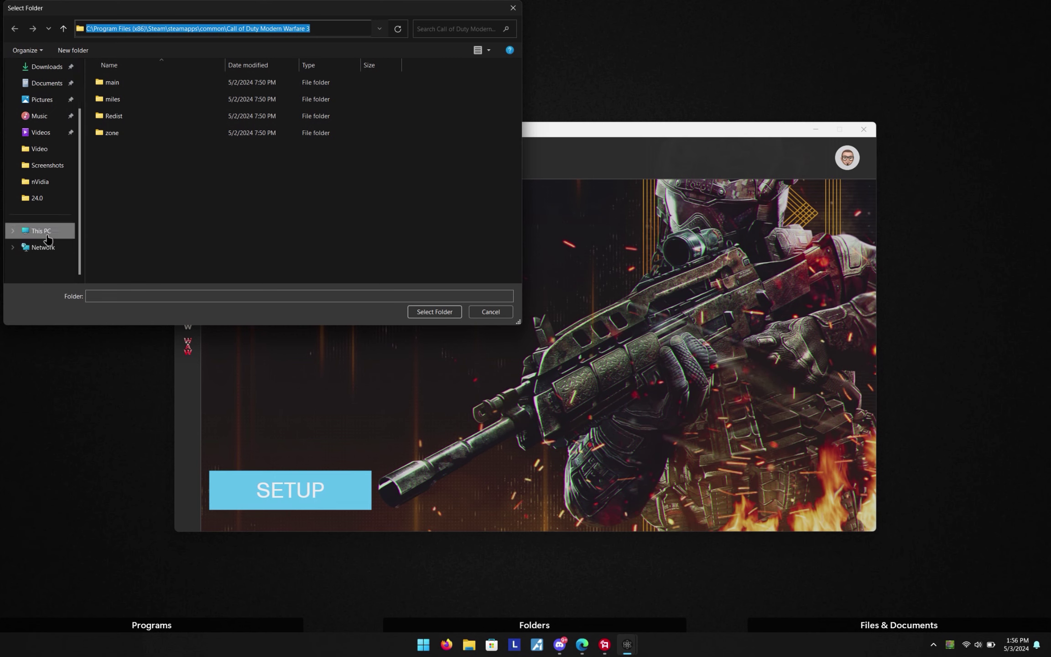
click(48, 239)
double_click(183, 94)
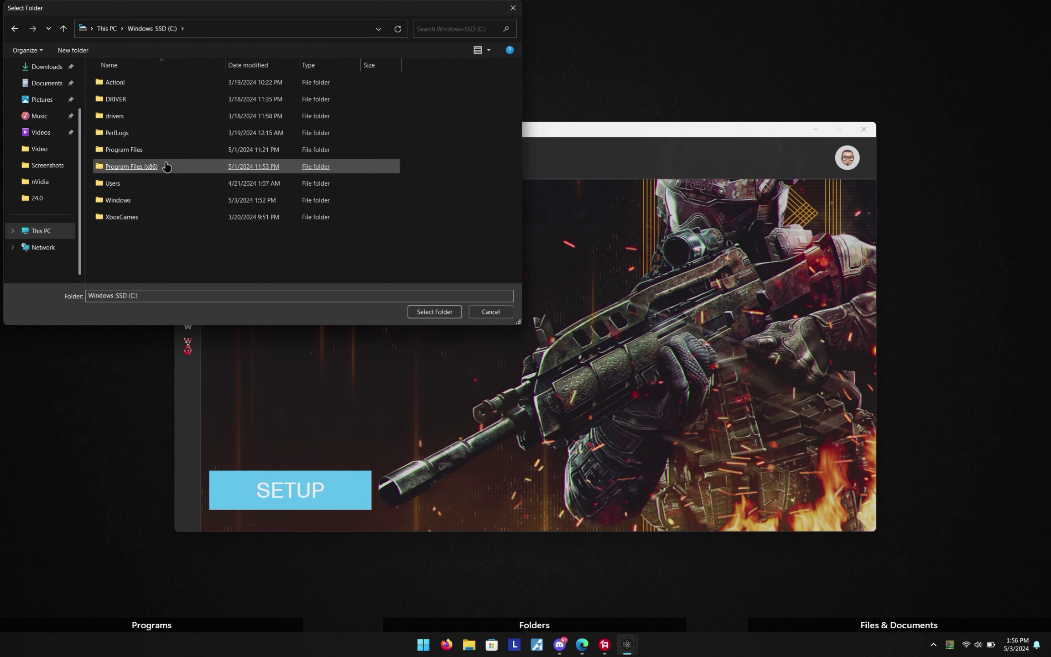
Set the game folder to Program Files (x86)\Steam\steamapps\common\Call of Duty Black Ops II.
double_click(154, 169)
scroll(228, 178, down, 3)
click(151, 163)
double_click(151, 164)
double_click(149, 226)
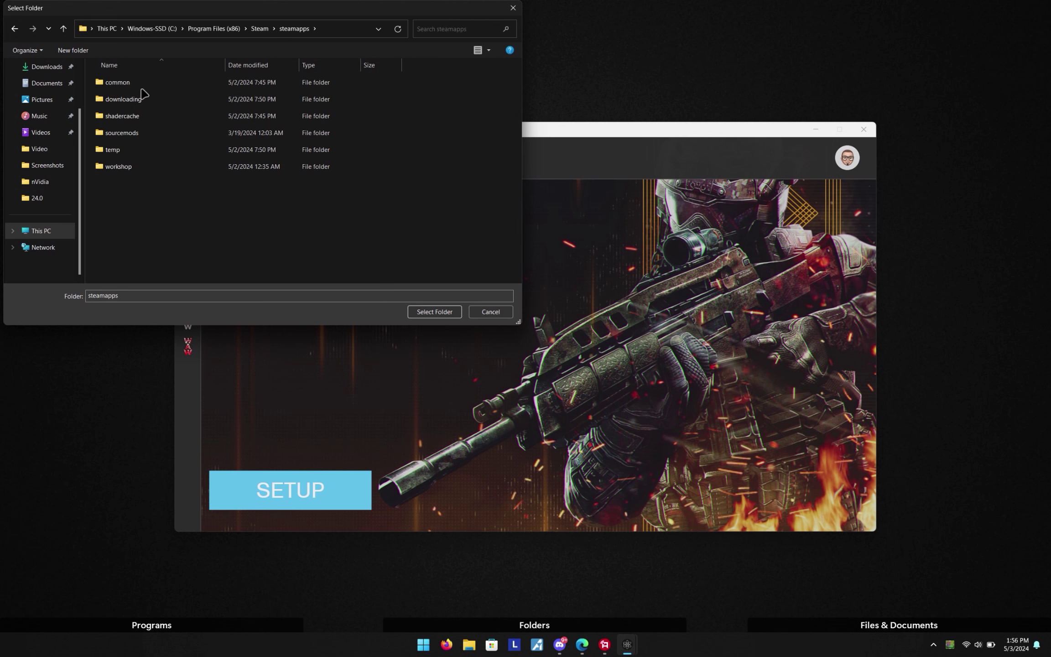
double_click(137, 84)
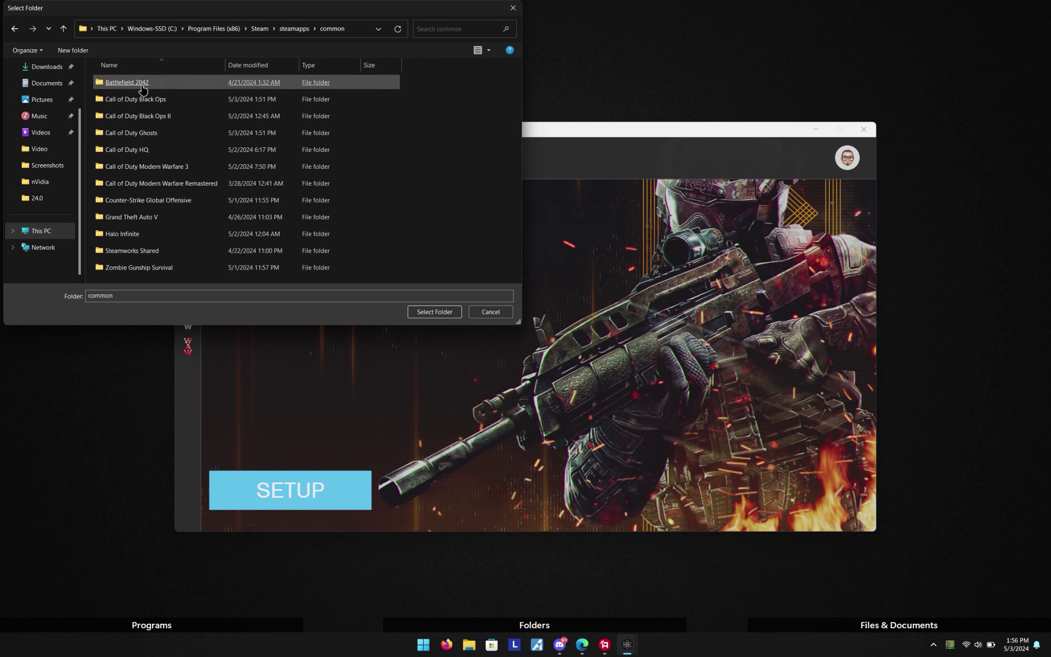
click(188, 117)
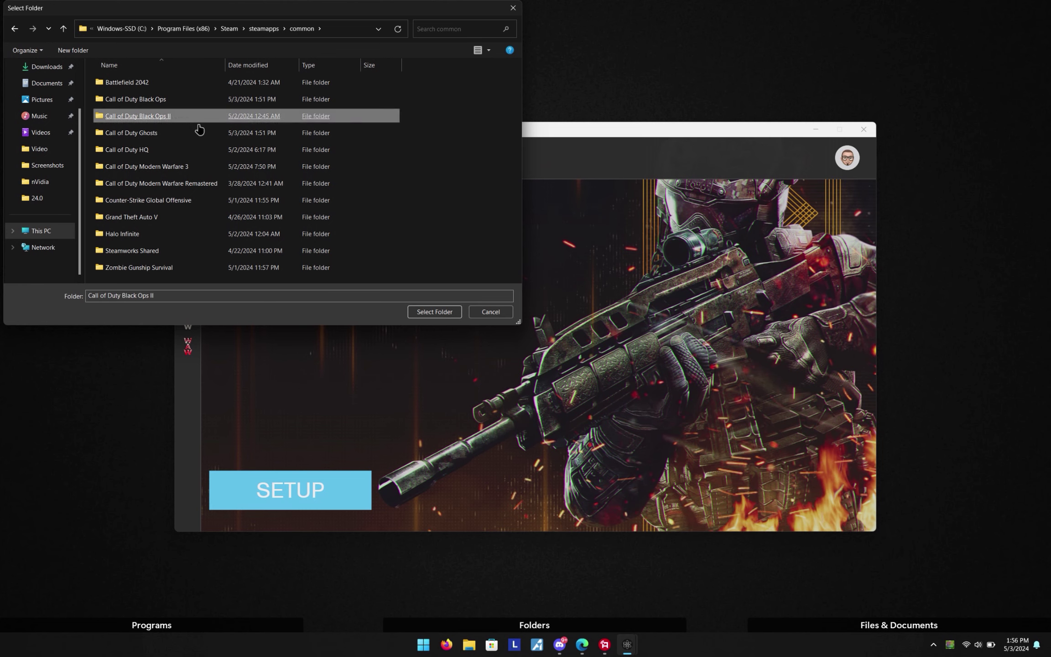
double_click(201, 119)
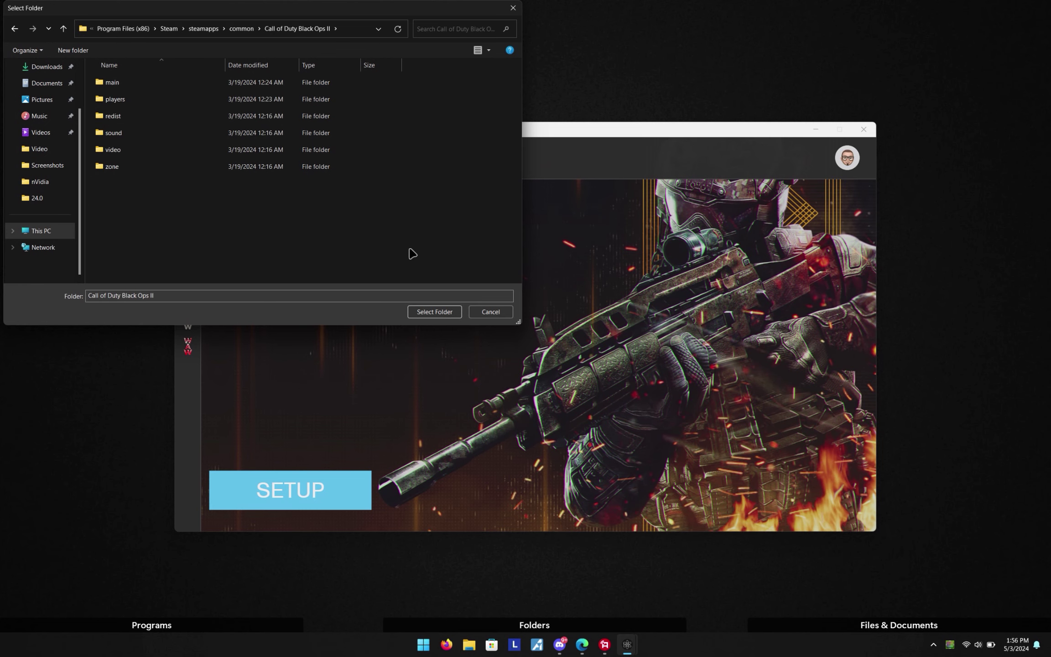
click(431, 312)
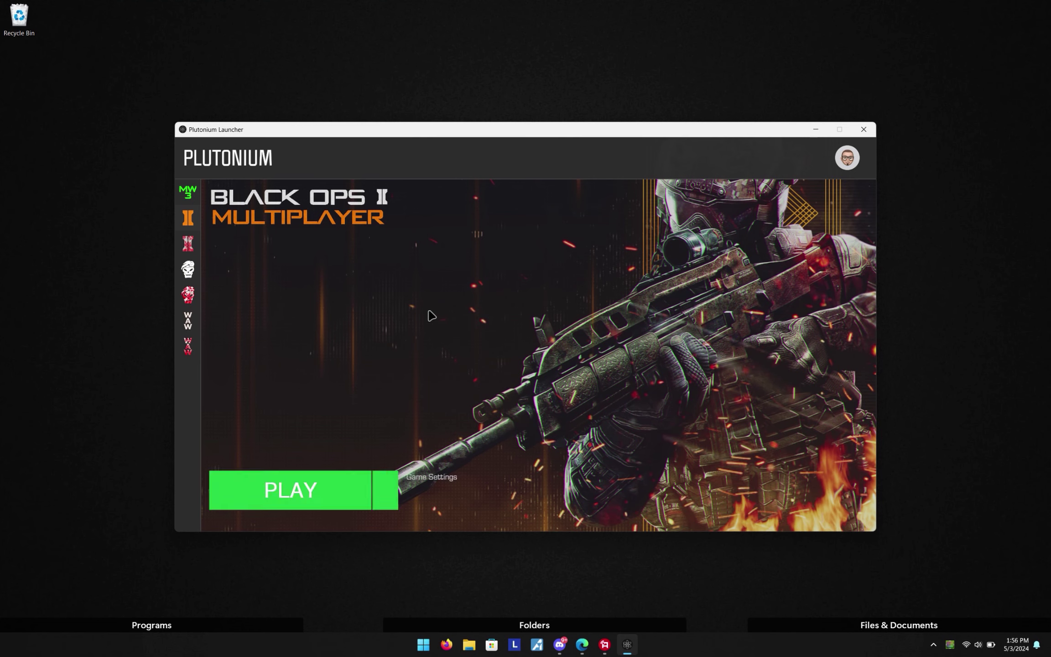
Launch Black Ops II Multiplayer and look through the server list in the online server browser.
click(333, 488)
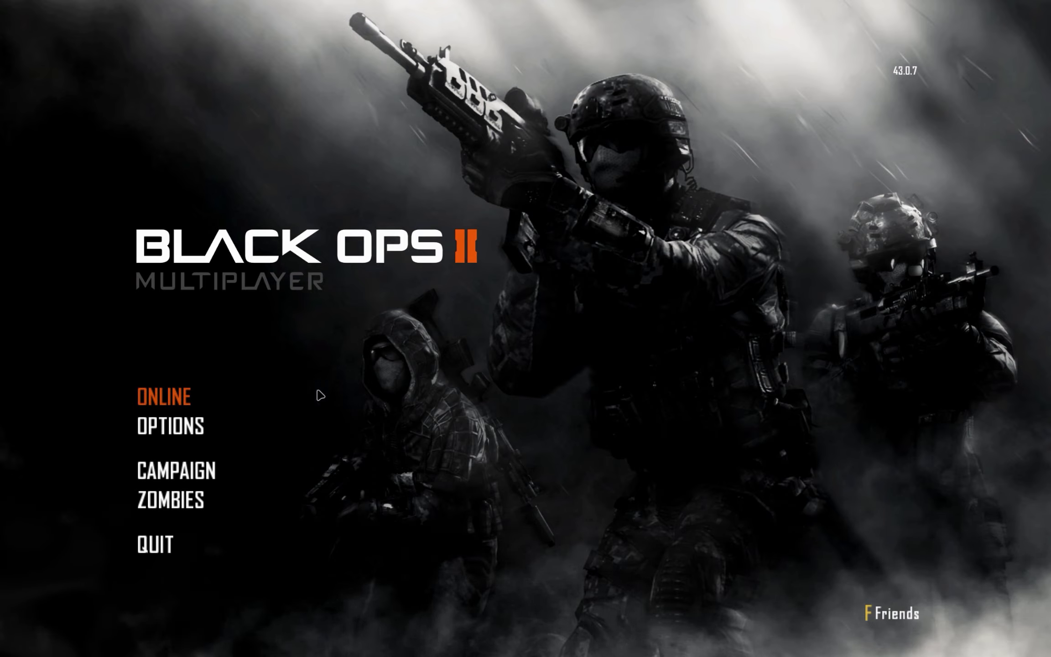
click(190, 398)
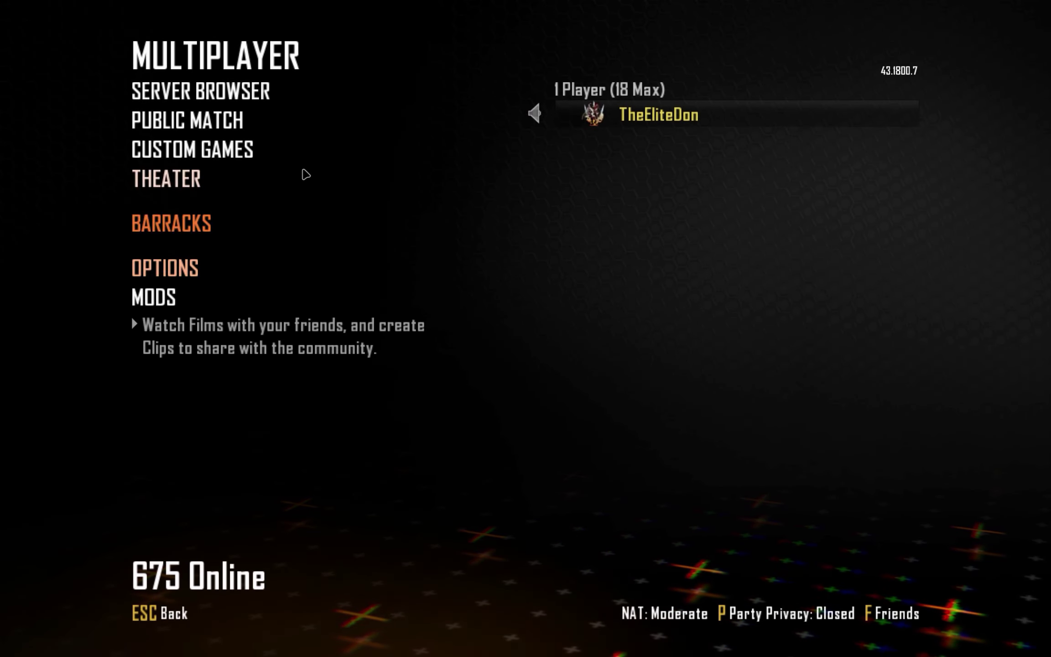
click(277, 92)
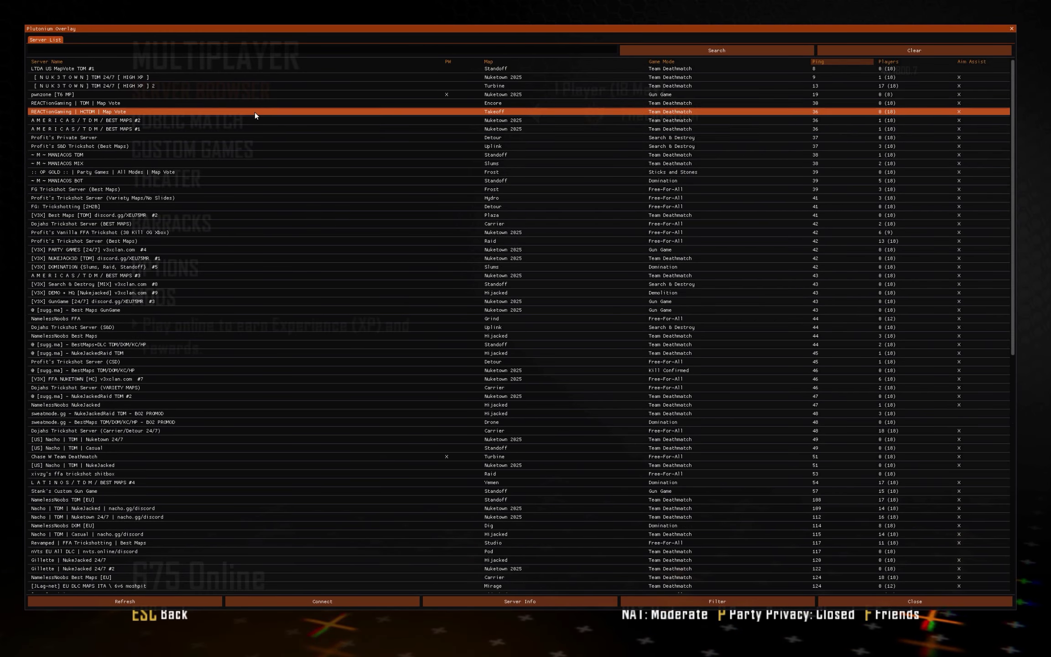
scroll(260, 164, down, 5)
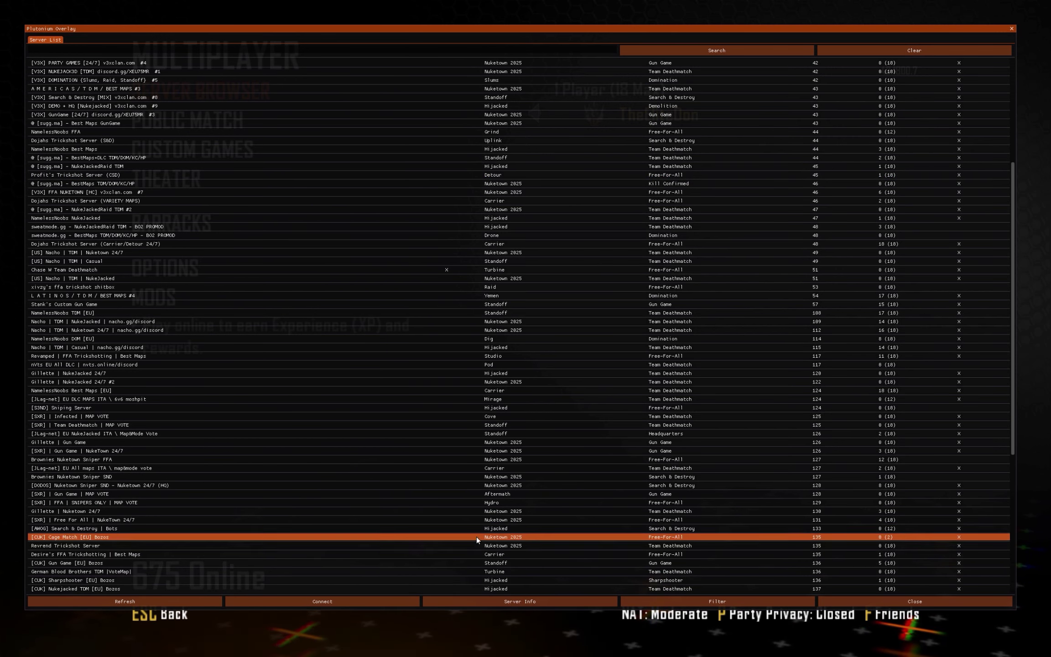
click(915, 601)
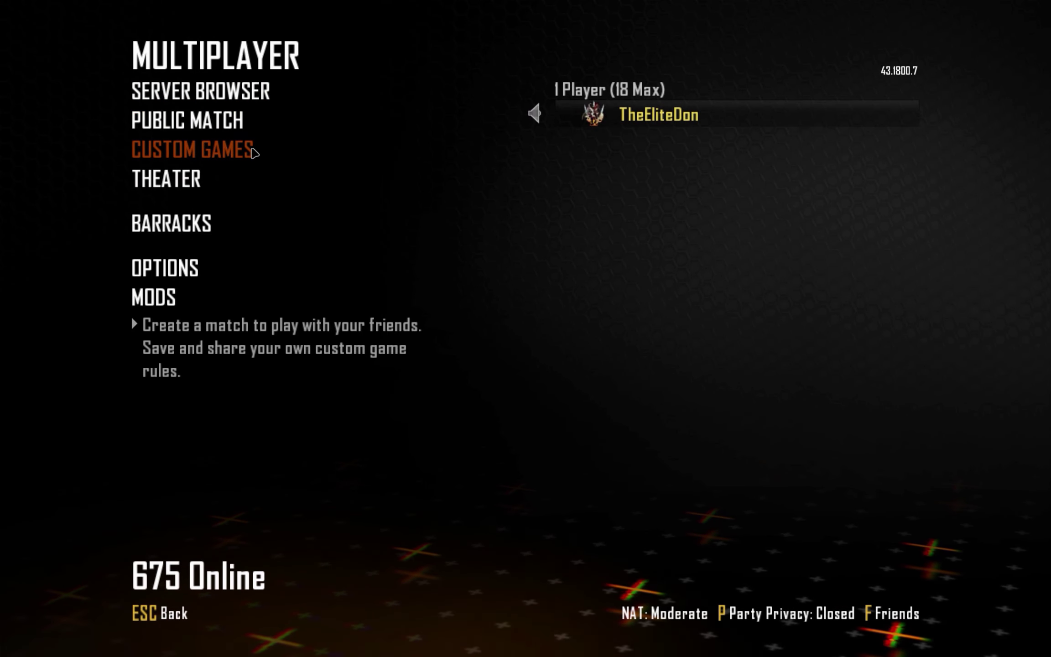
Enter the Custom Games lobby and run the unlockall command in the Plutonium console.
click(250, 150)
key(Escape)
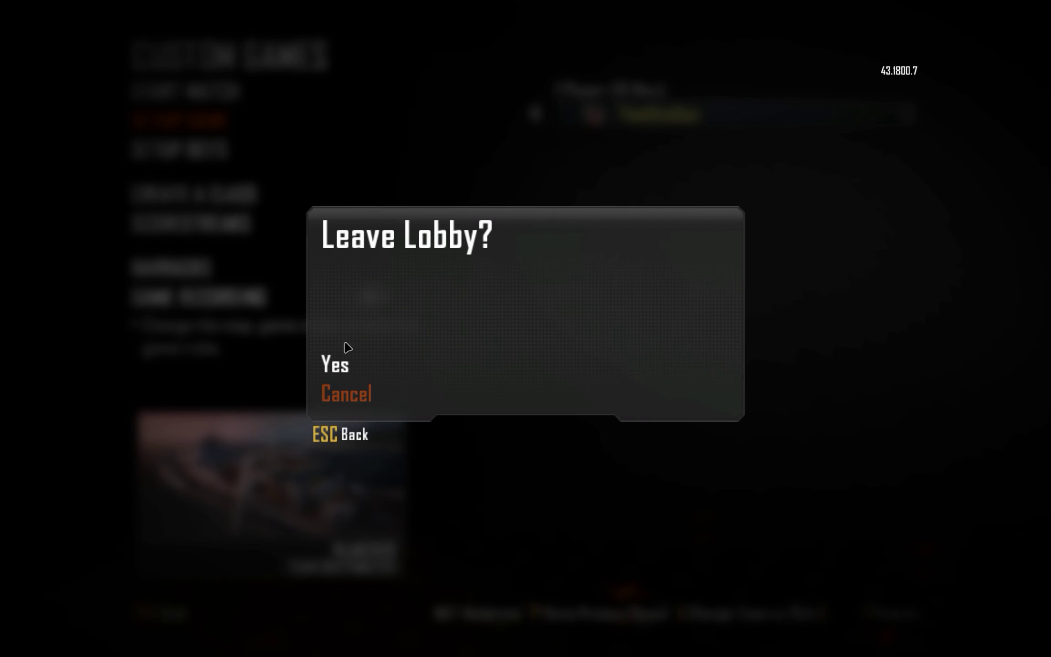
click(341, 365)
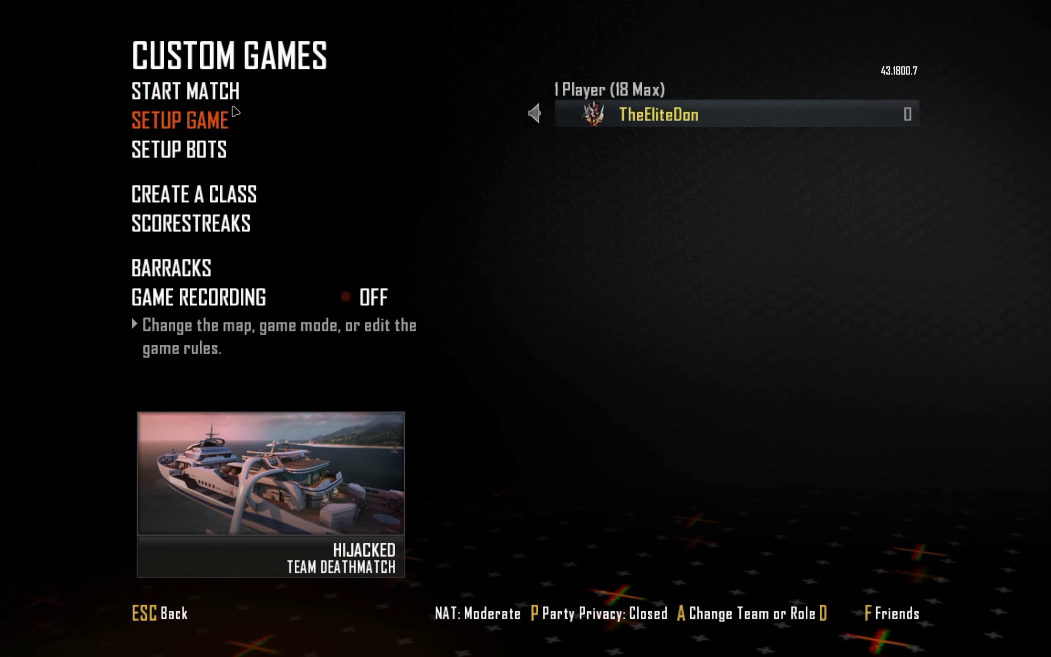
key(grave)
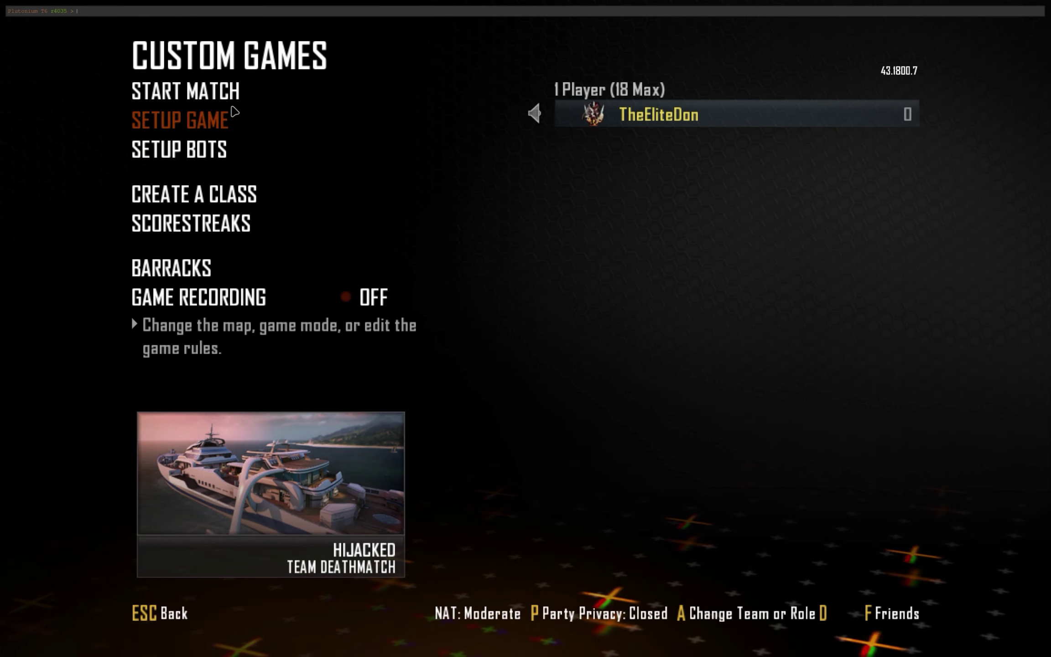
text(unlock)
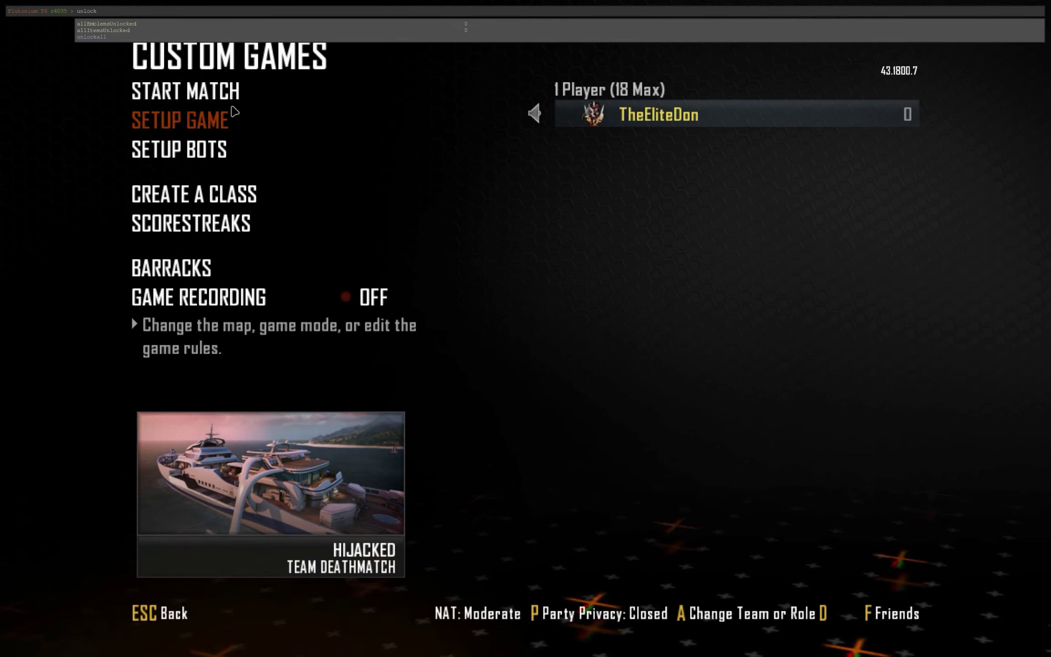
text(a;;)
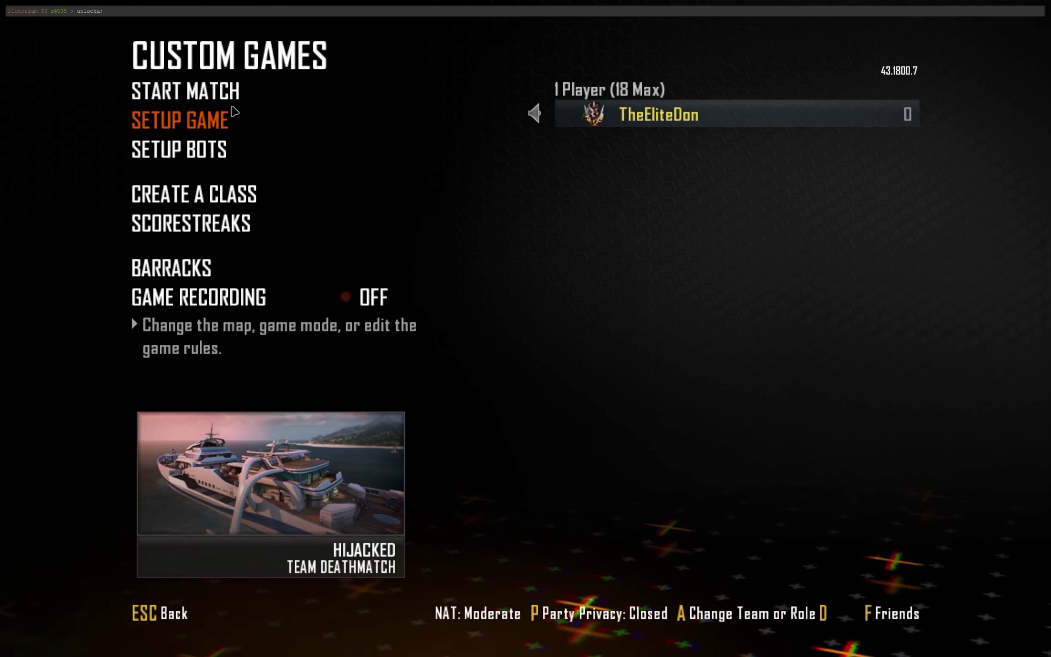
key(BackSpace)
key(BackSpace)
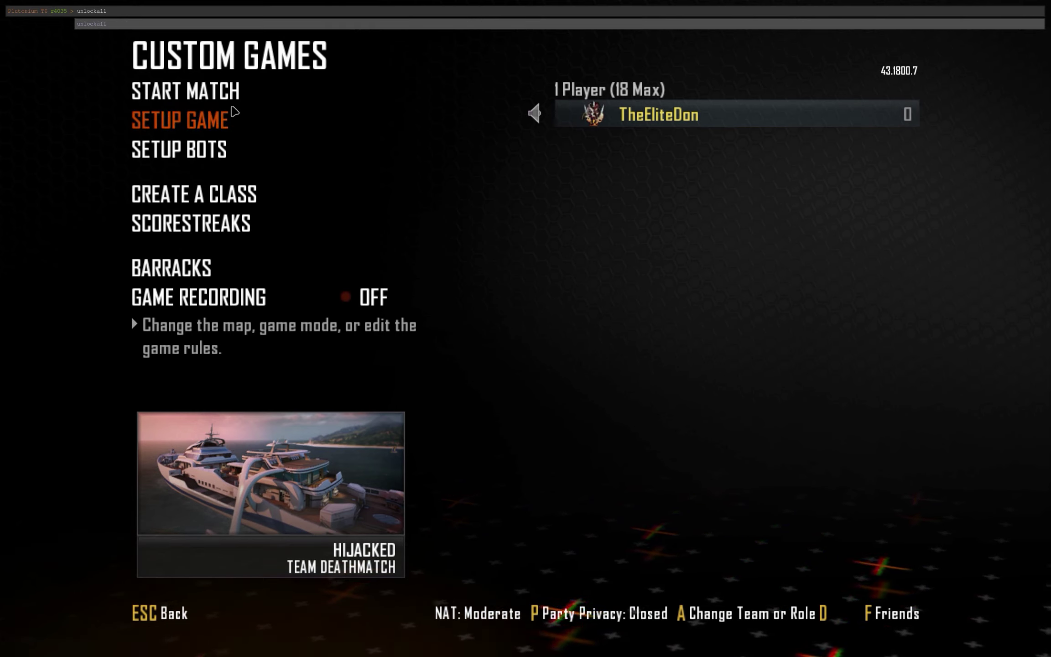
key(Return)
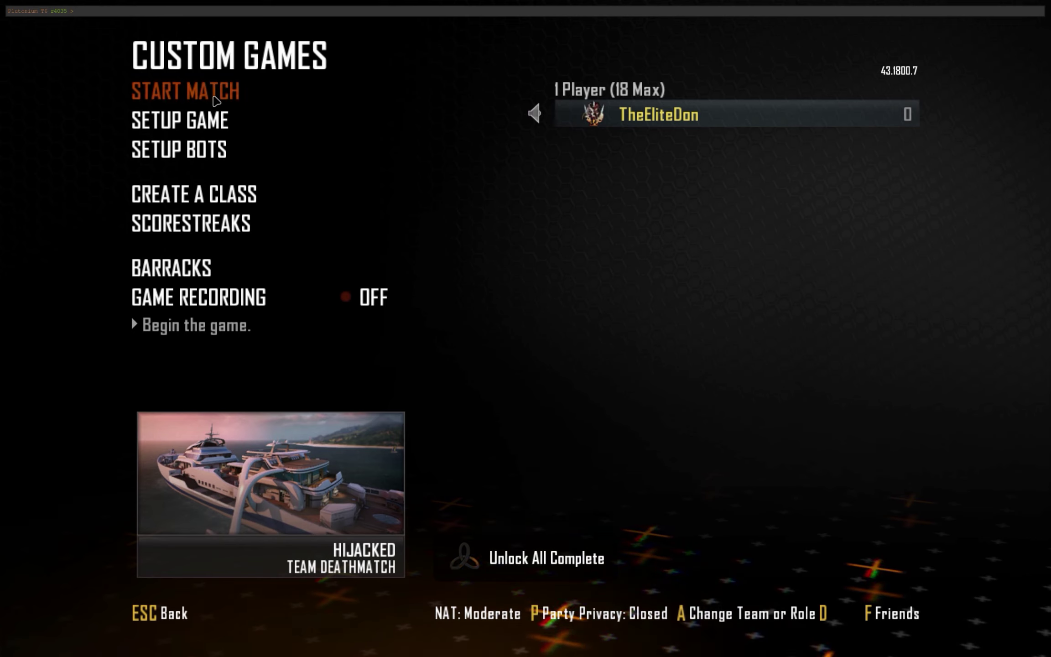
key(grave)
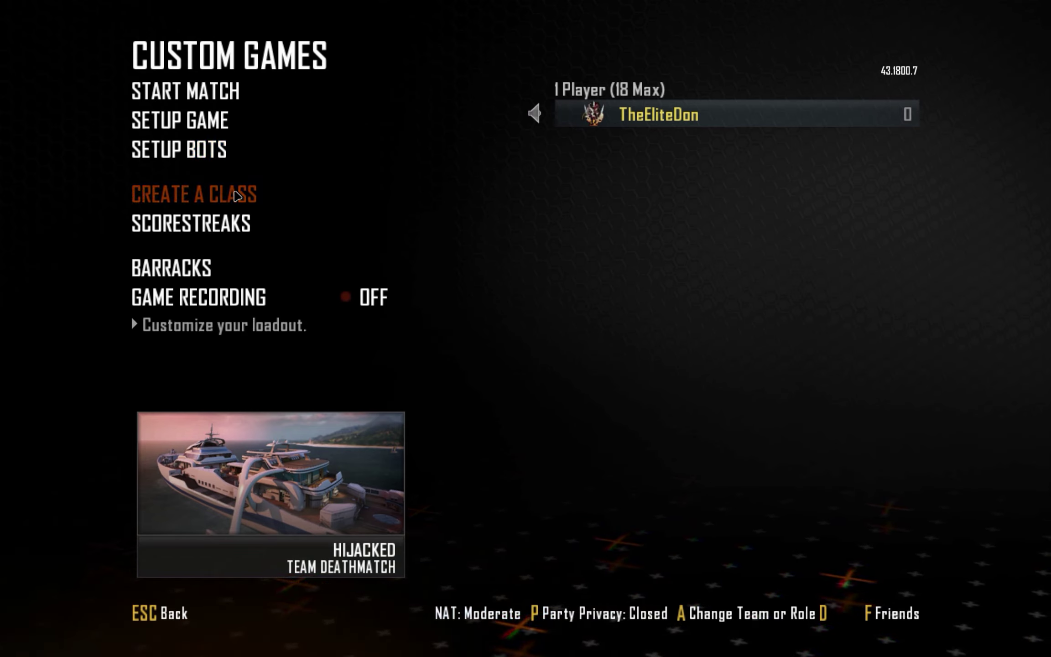
Leave the Custom Games lobby and join a Nuketown 2025 match through the server browser.
key(Escape)
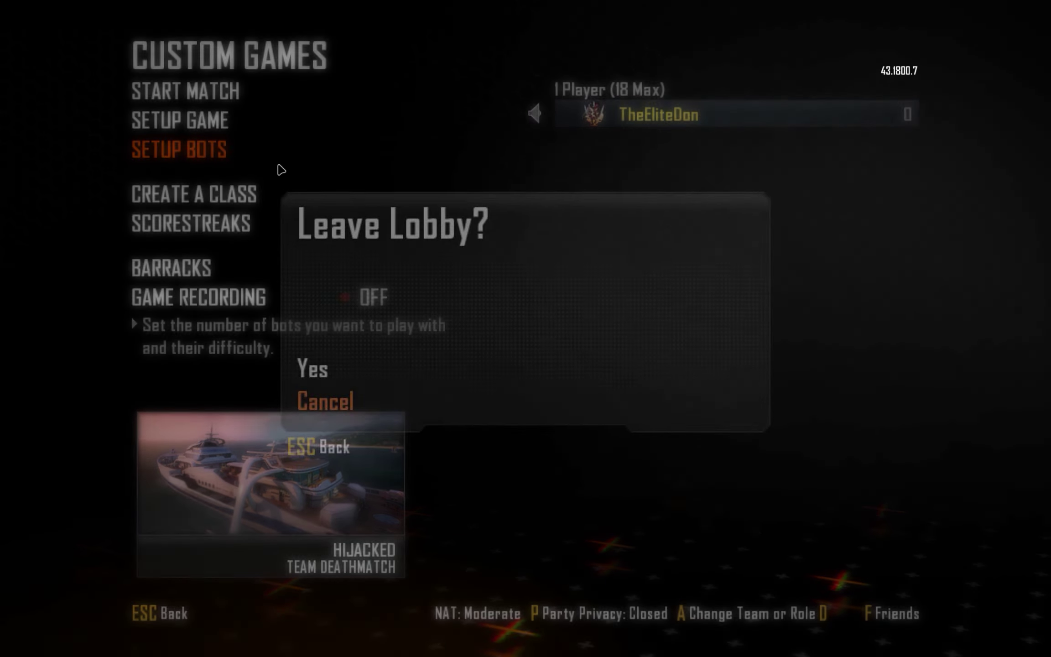
click(330, 363)
click(241, 99)
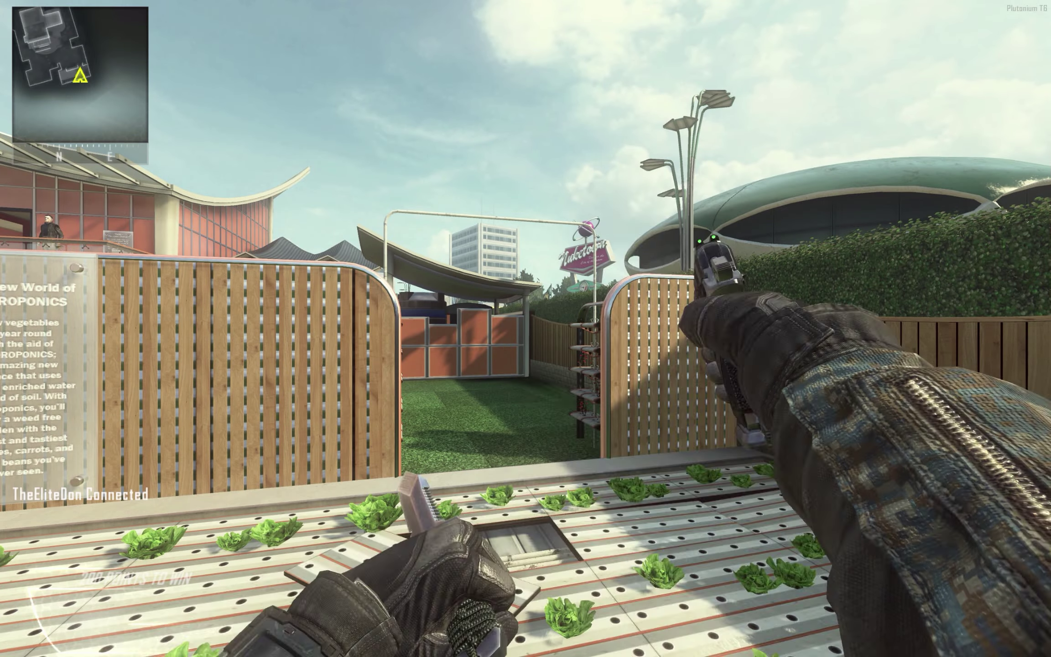
Move through the Nuketown 2025 map from the garden, past the house and the red car, to the opposite lawn.
key(w)
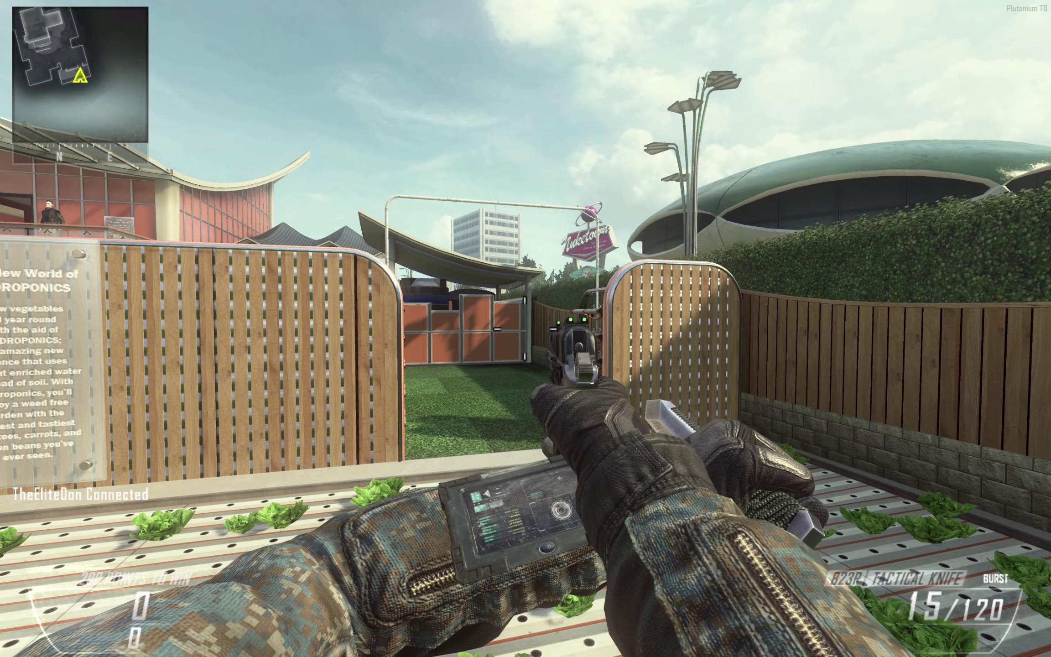
key(w)
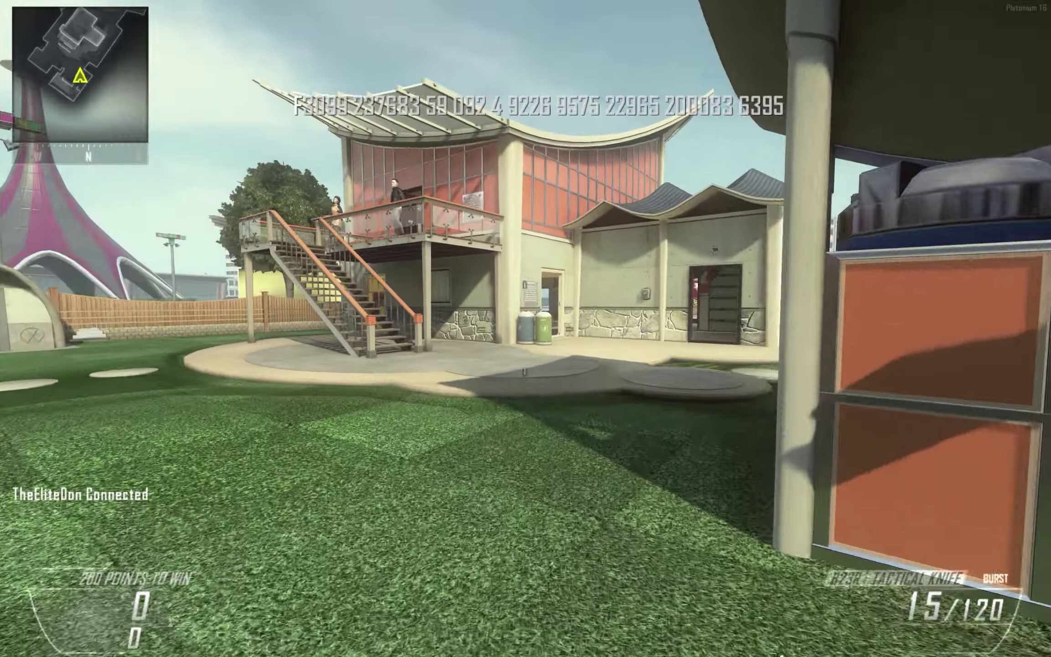
key(w)
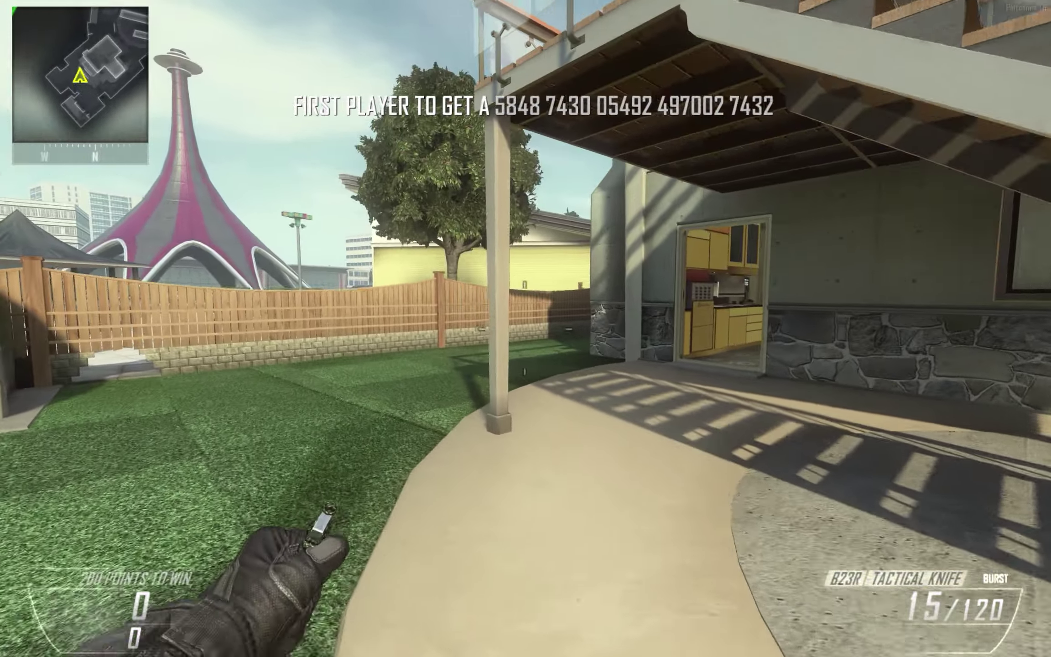
key(w)
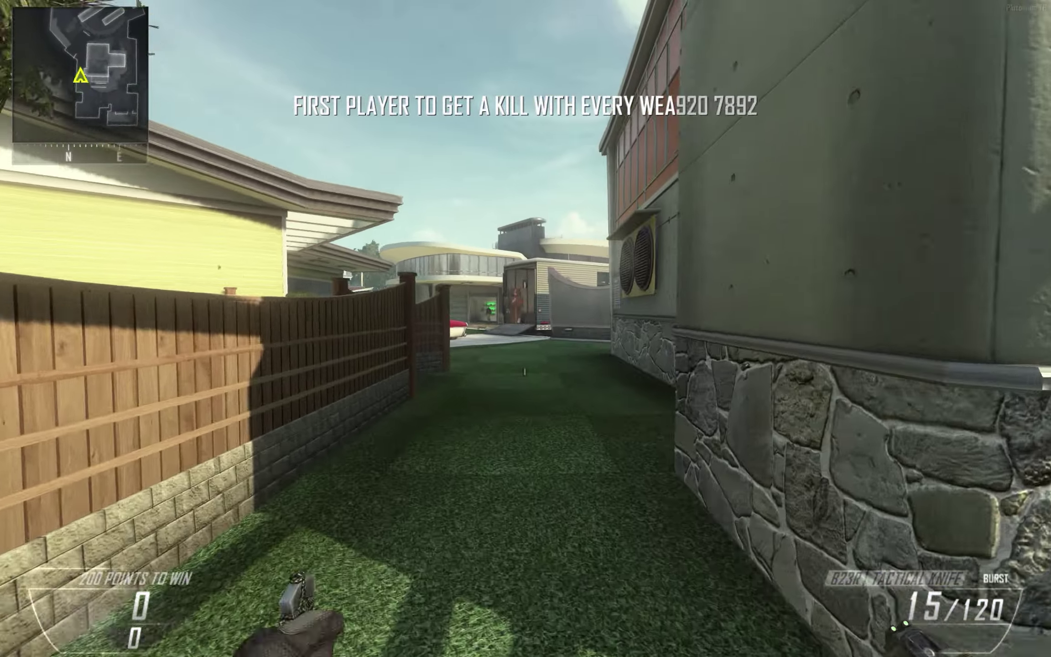
key(w)
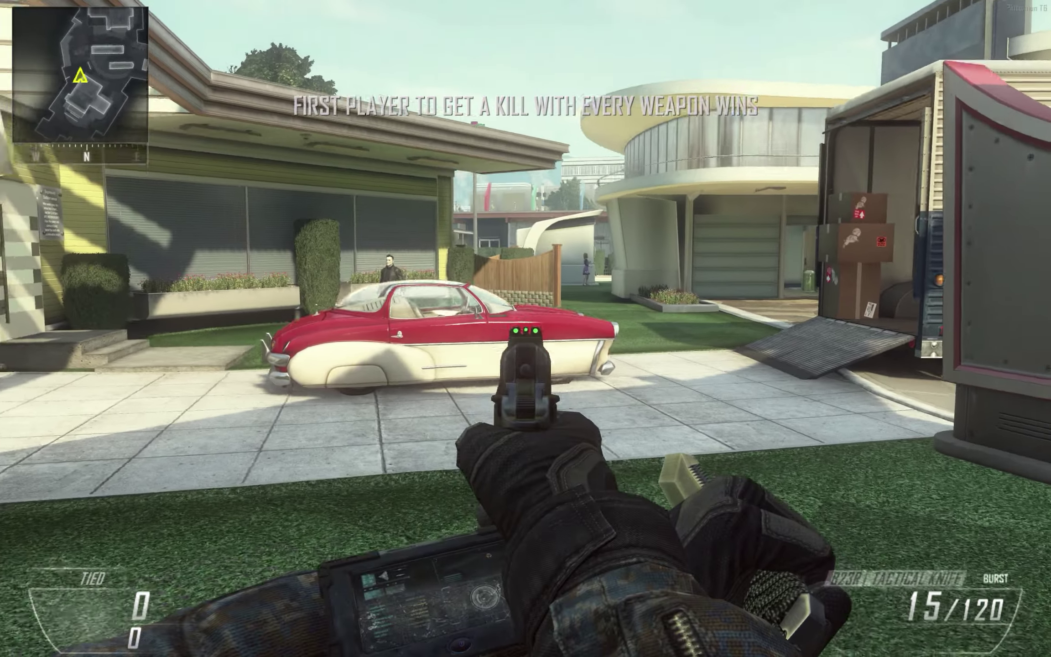
key(s)
key(w)
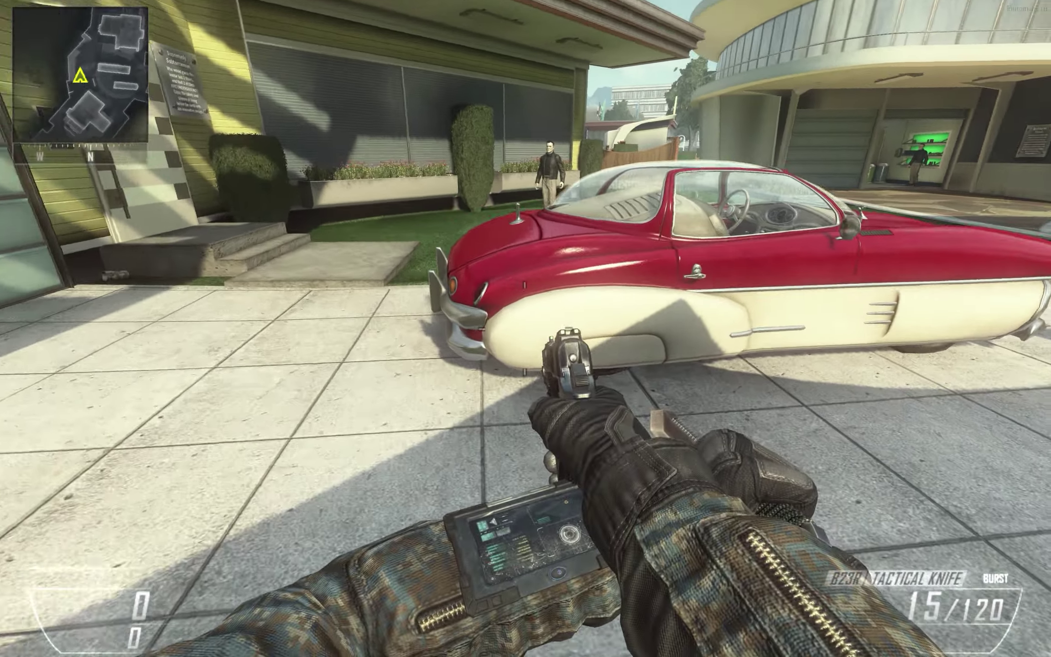
key(space)
key(s)
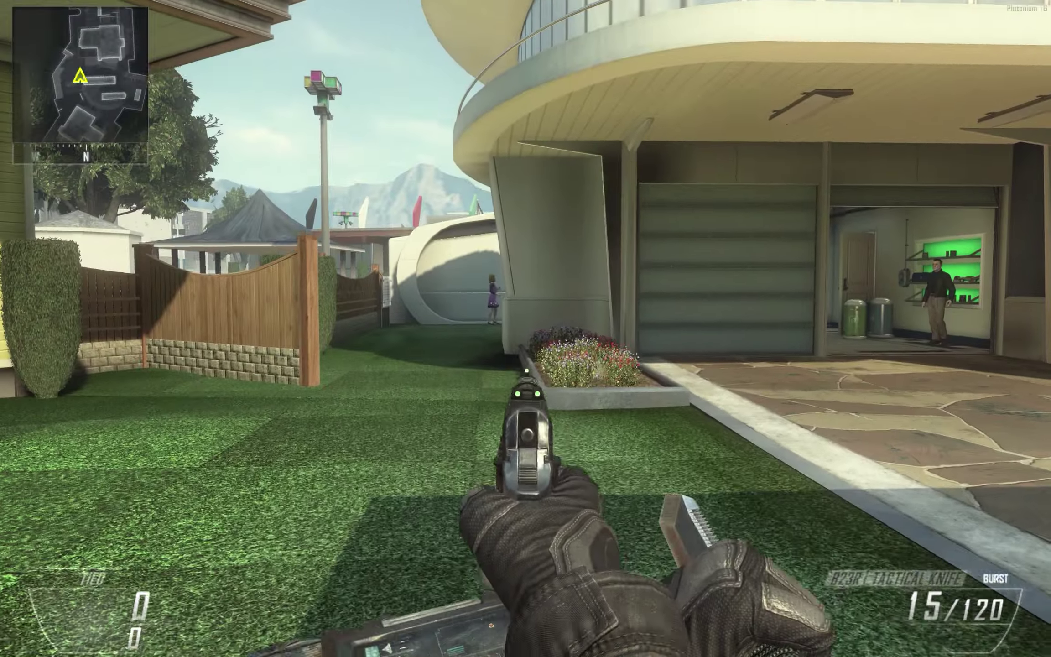
Leave the Nuketown 2025 match and return to the Black Ops II Multiplayer main menu.
key(Escape)
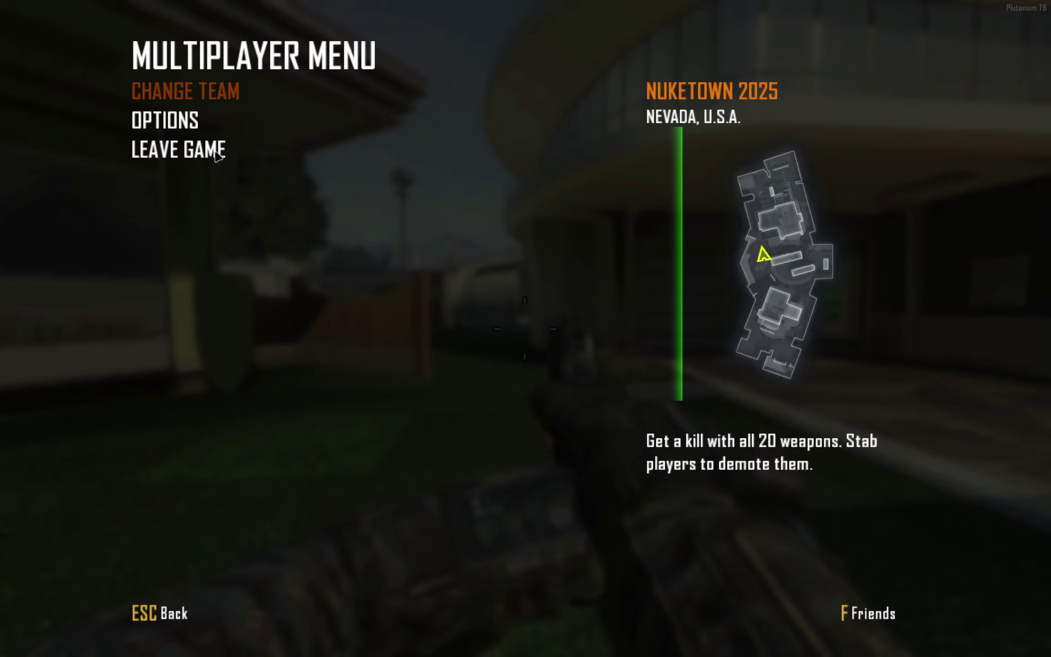
click(179, 149)
key(Return)
key(Escape)
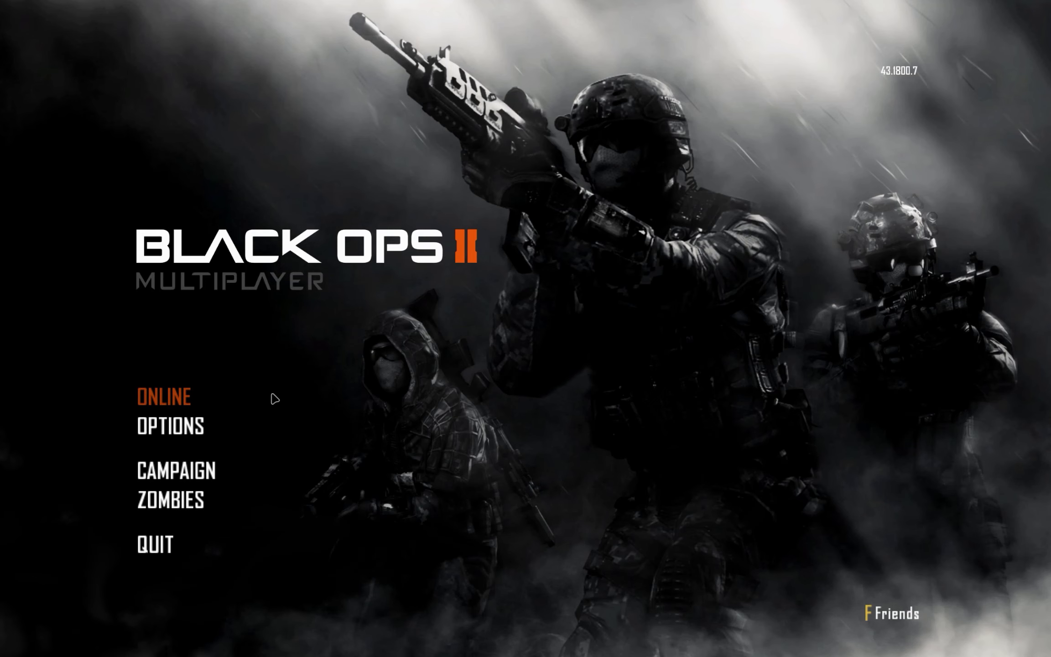